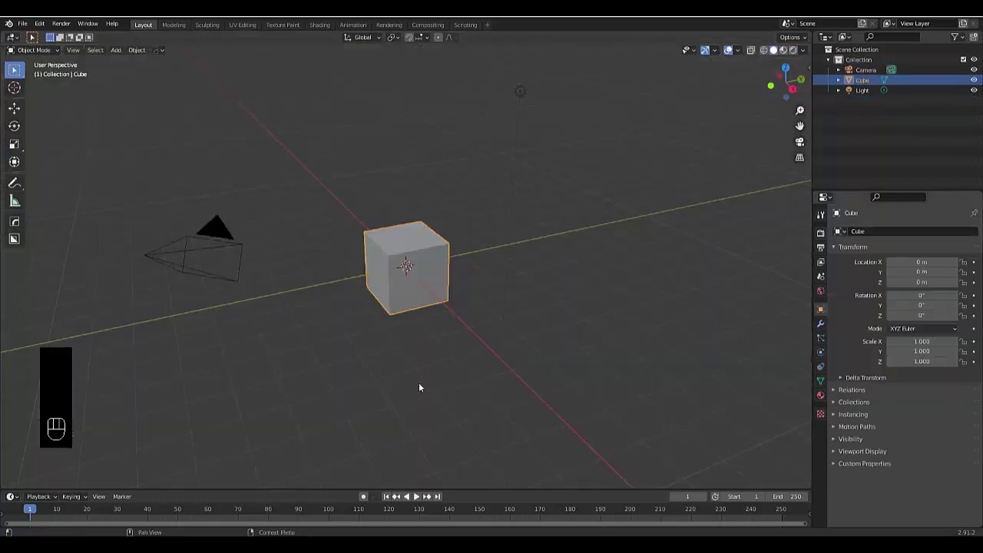
# Step: Delete the default cube and switch to Top Orthographic view
pyautogui.click(402, 379)
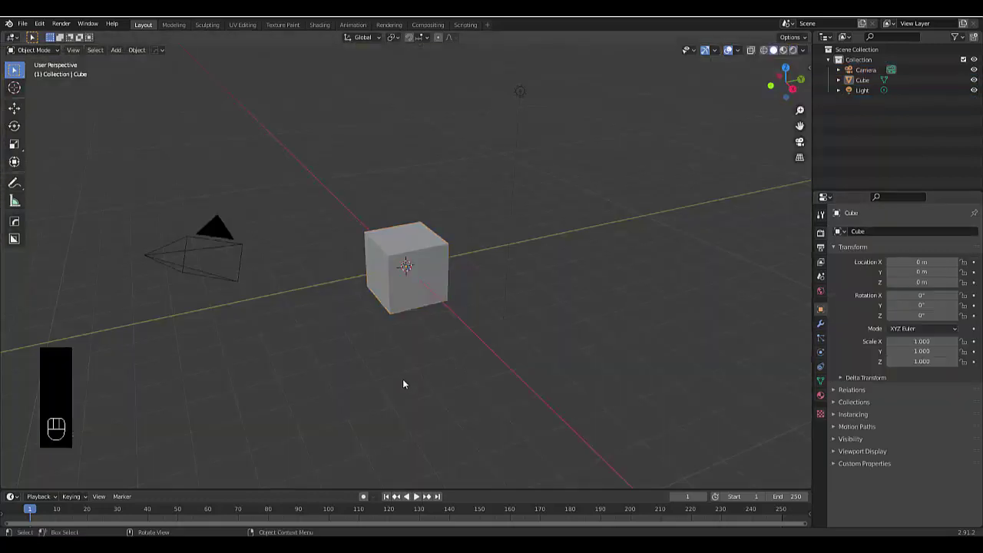
pyautogui.click(389, 269)
pyautogui.press('x')
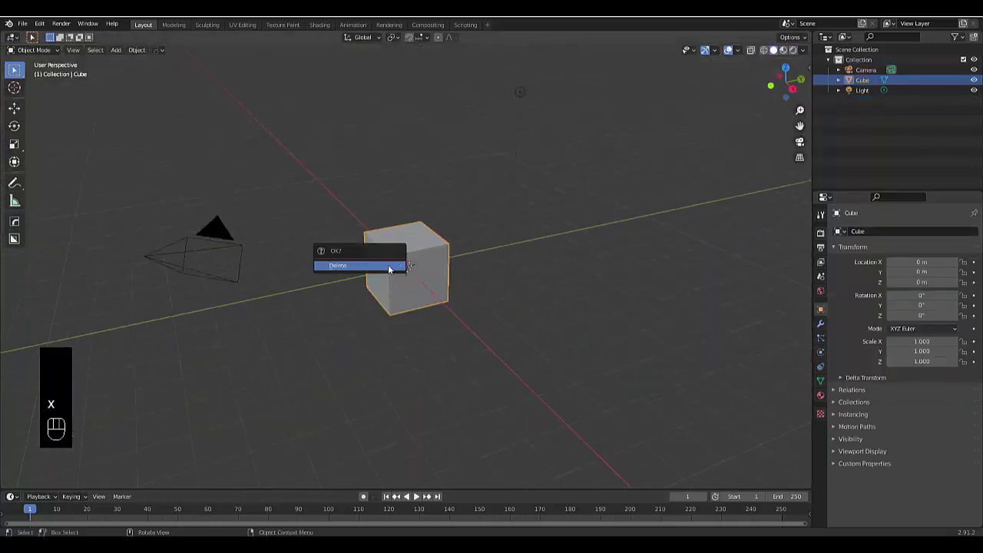
pyautogui.click(389, 267)
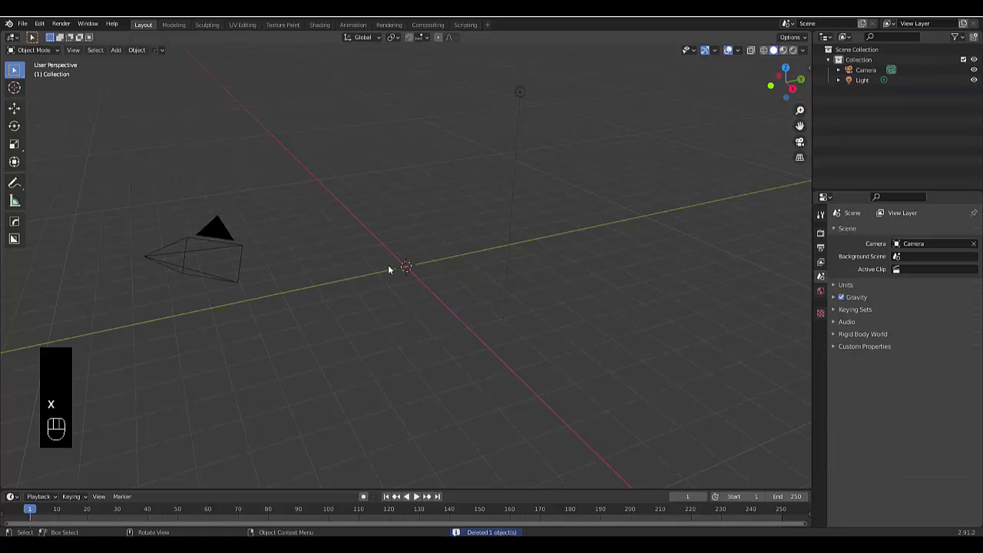
pyautogui.press('KP_7')
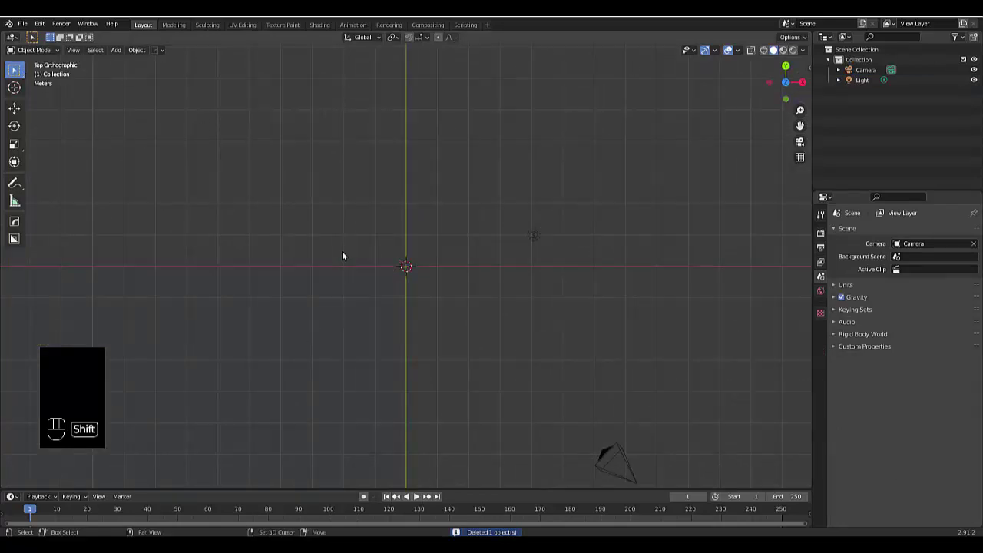
# Step: Add a circle mesh and rotate it 90° around the X axis
pyautogui.hotkey('shift', 'a')
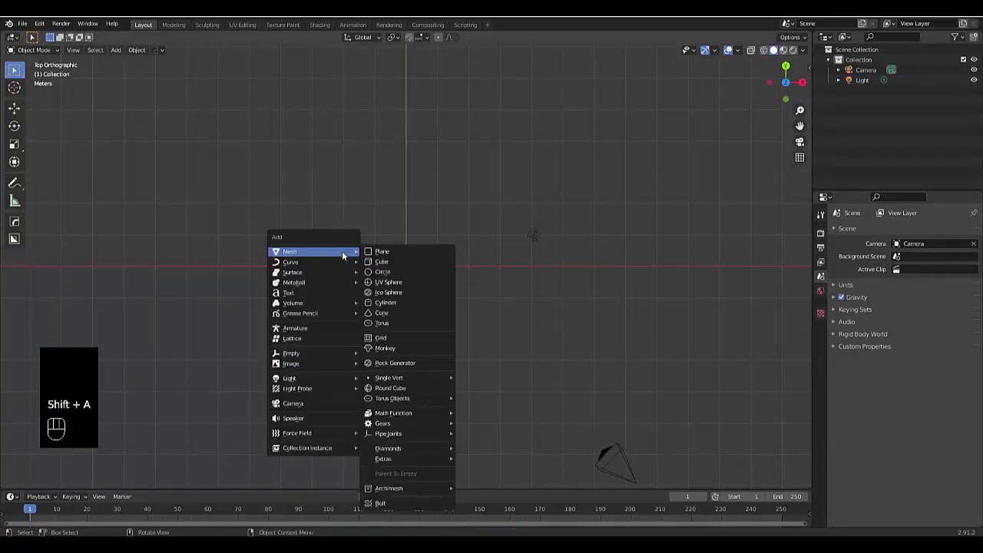
pyautogui.click(392, 273)
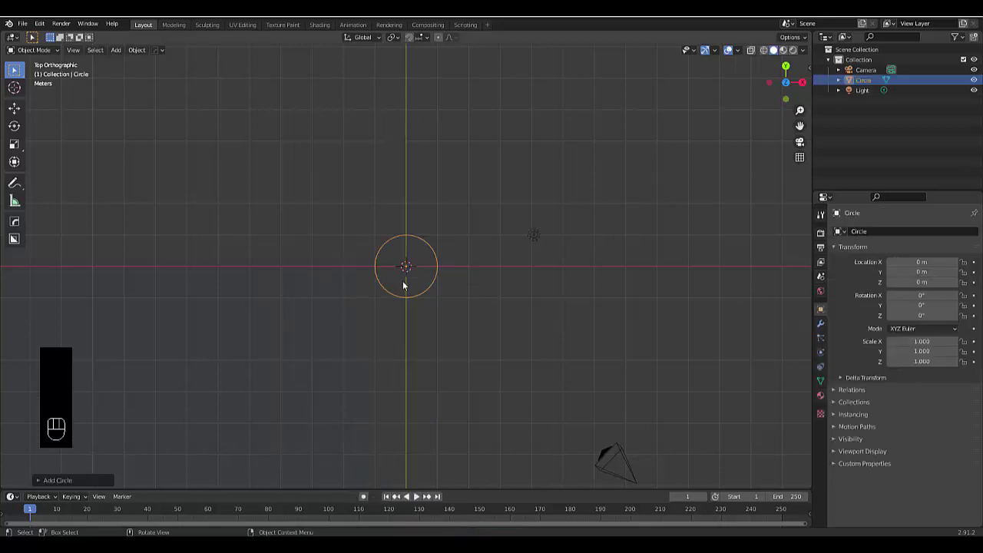
pyautogui.press('r')
pyautogui.write('x')
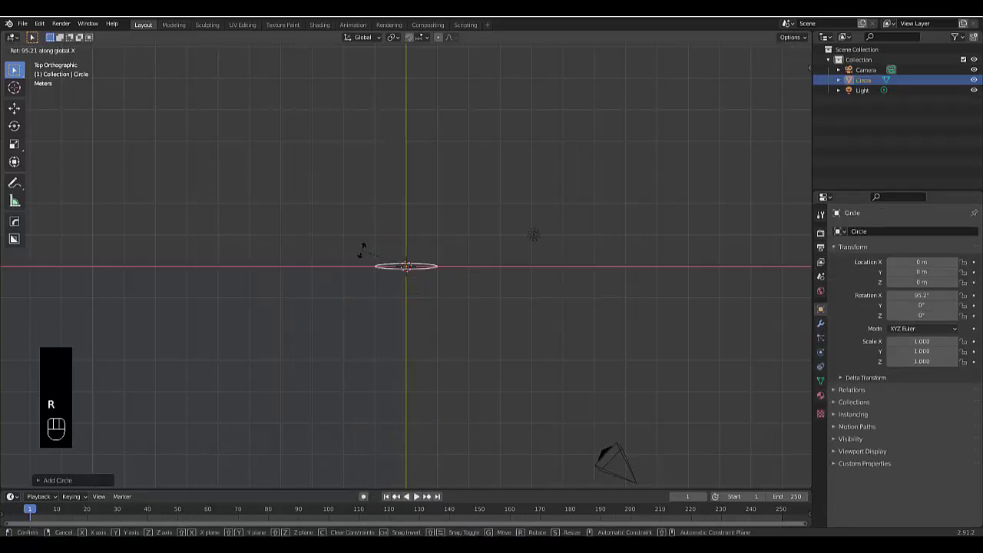
pyautogui.write('90')
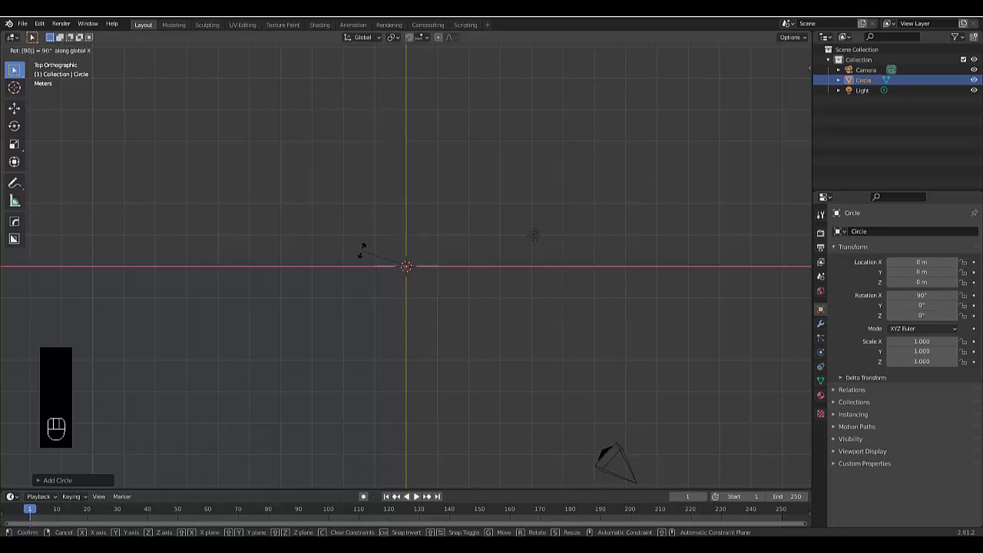
pyautogui.press('Return')
# Step: Move the circle 1 m along X, checking it from the front, then return to top view
pyautogui.press('KP_1')
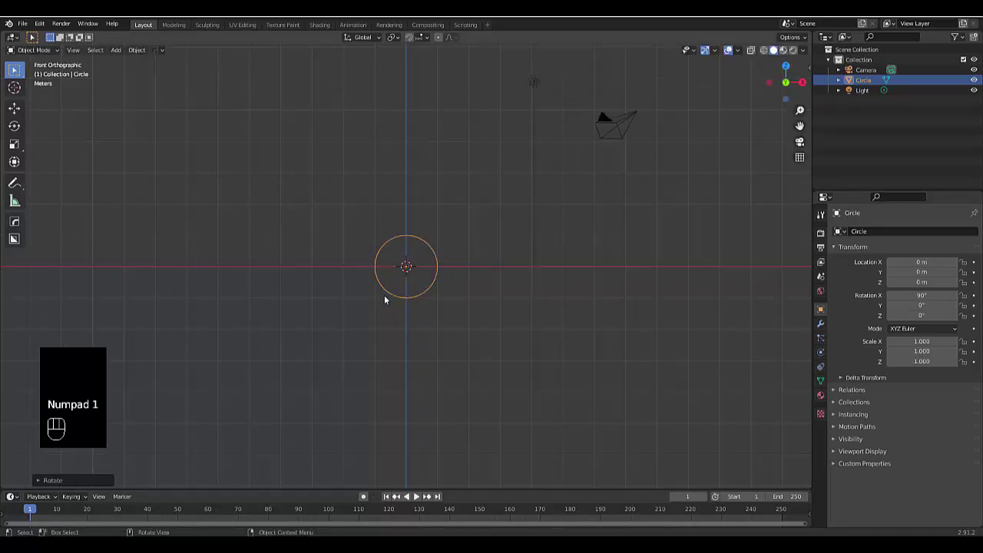
pyautogui.scroll(3, 268, 451)
pyautogui.scroll(-3, 408, 421)
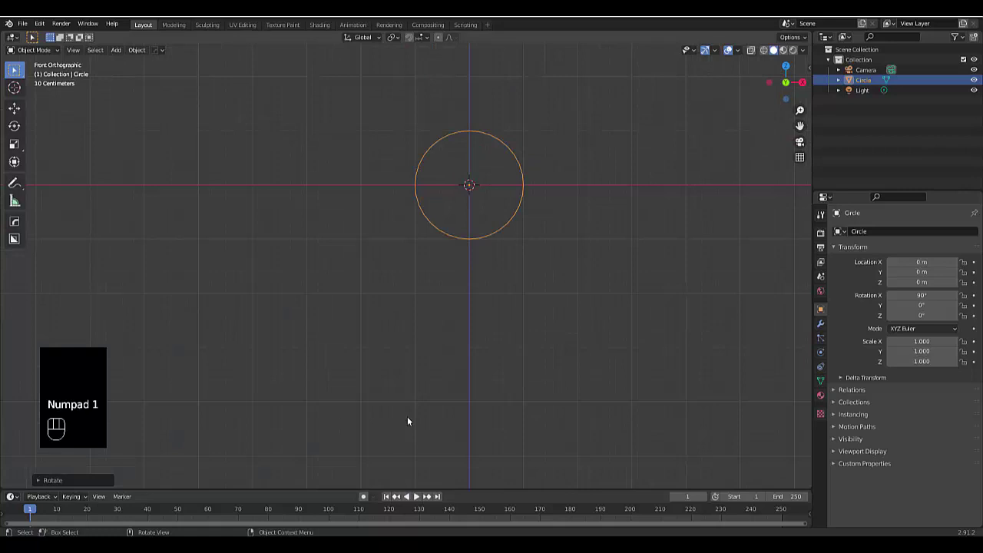
pyautogui.scroll(5, 487, 248)
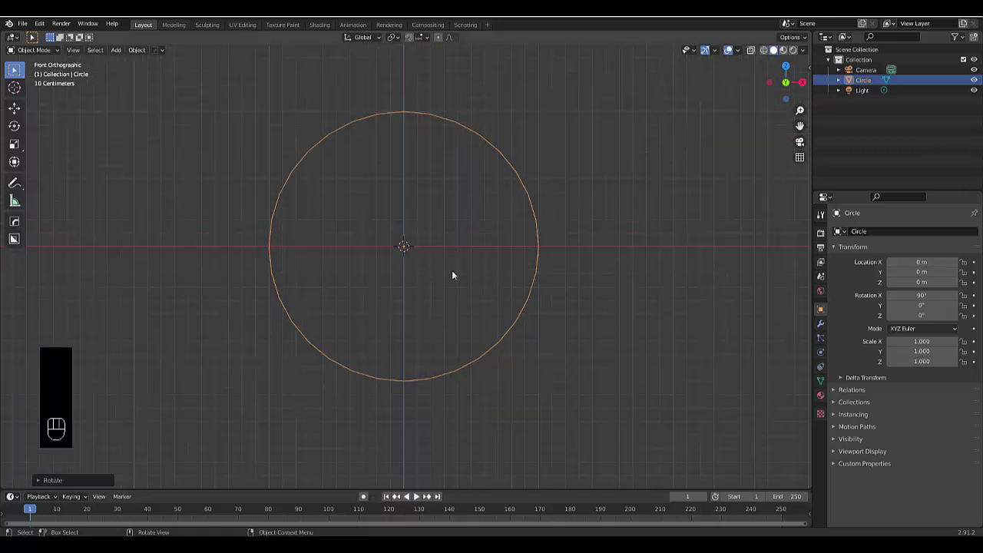
pyautogui.press('g')
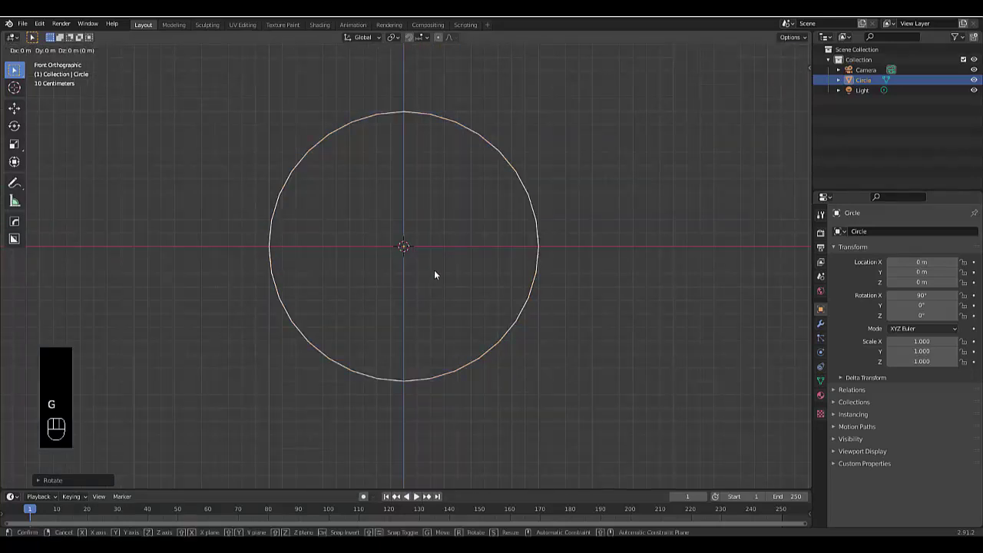
pyautogui.write('x')
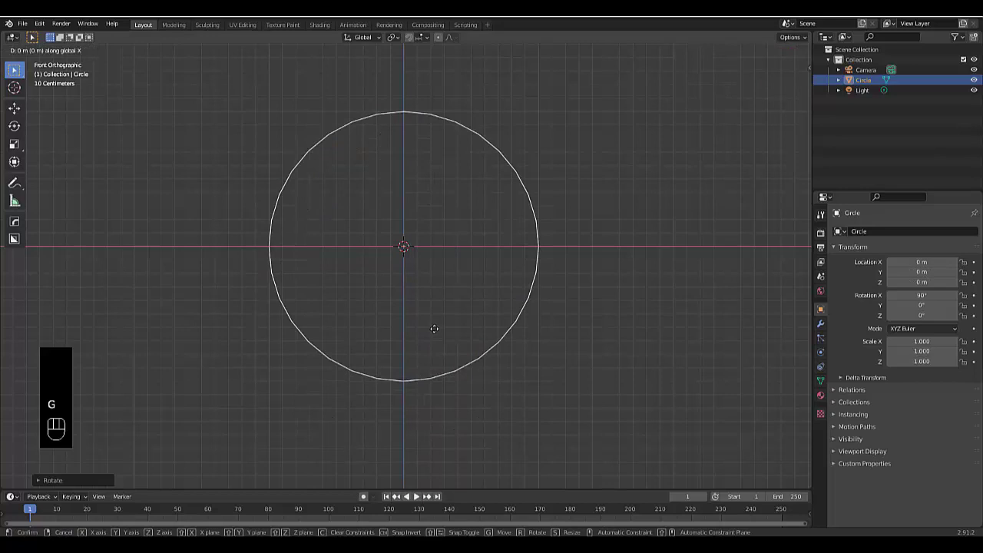
pyautogui.write('1')
pyautogui.press('Return')
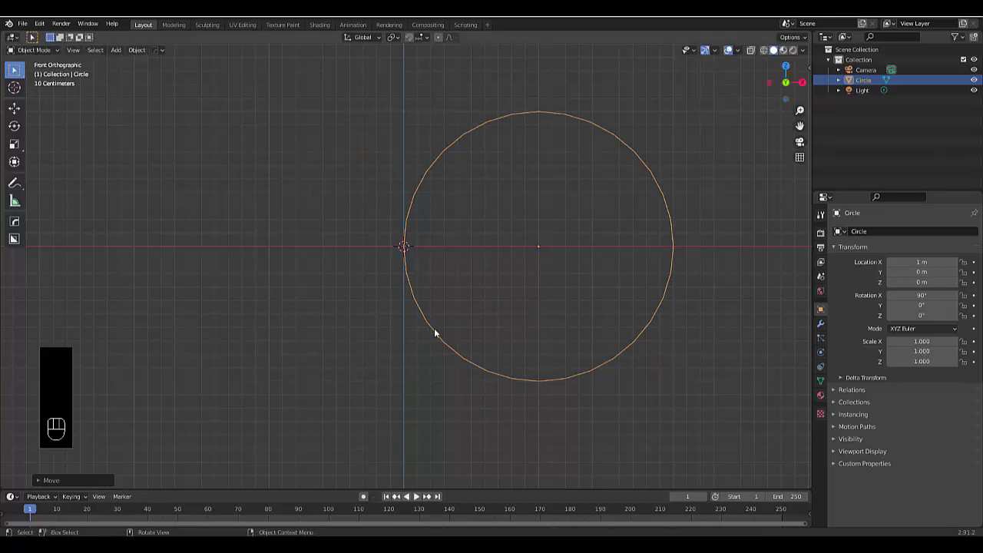
pyautogui.press('KP_7')
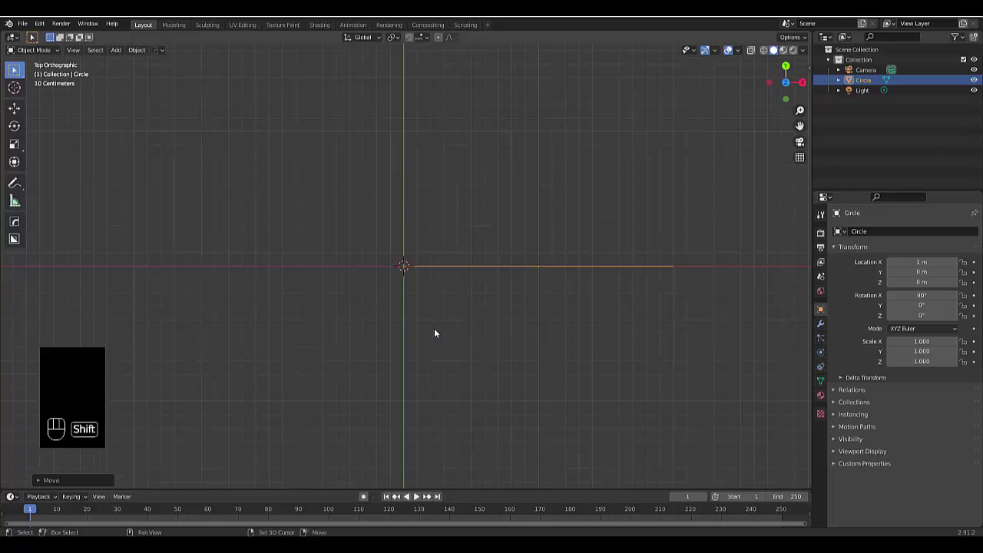
# Step: Duplicate the circle and turn the copy 90° around the 3D cursor pivot
pyautogui.hotkey('shift', 'd')
pyautogui.rightClick(310, 219)
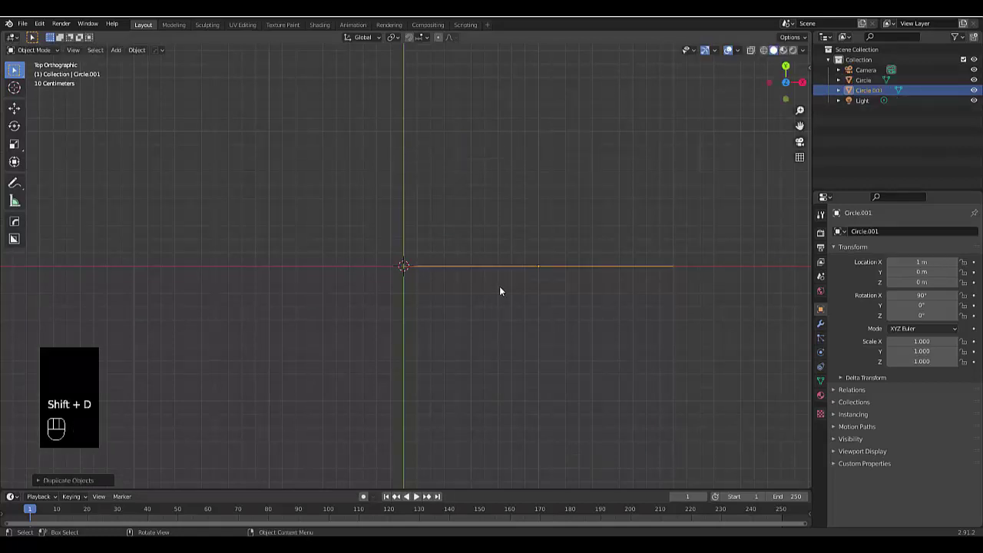
pyautogui.write('r')
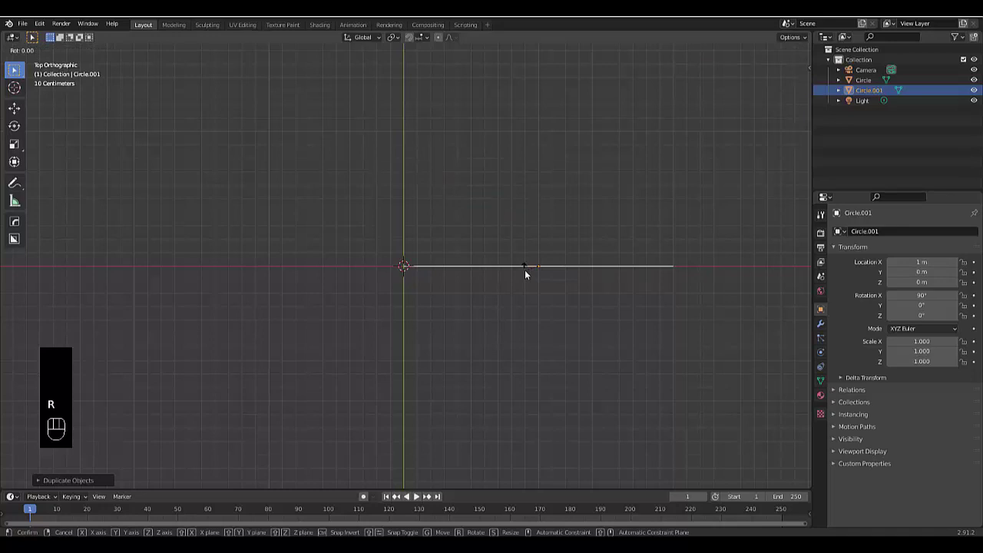
pyautogui.write('90')
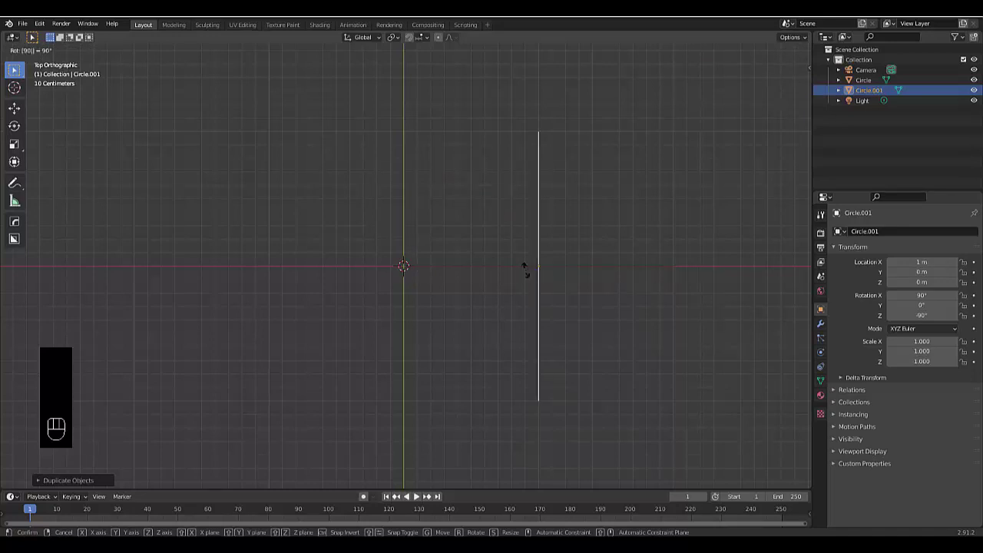
pyautogui.rightClick(525, 271)
pyautogui.click(392, 37)
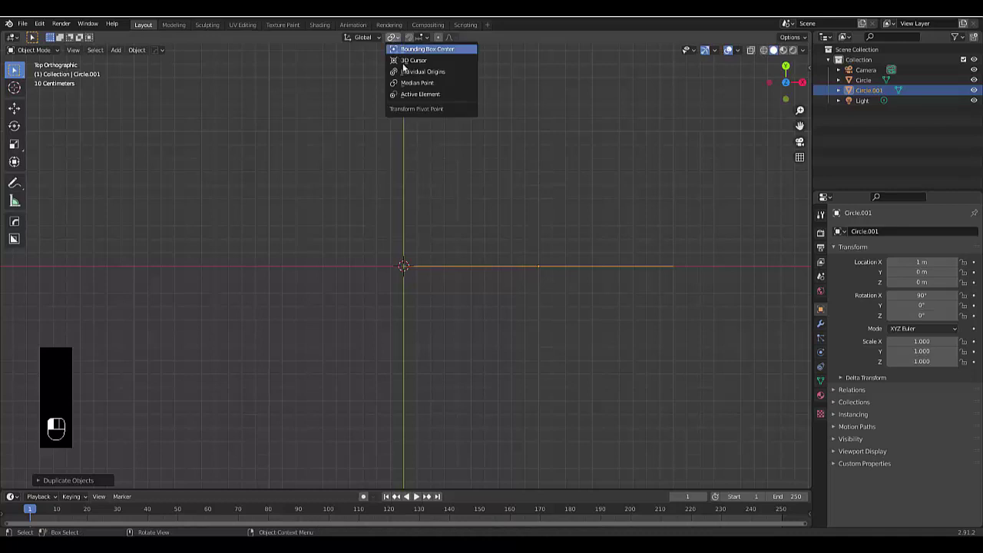
pyautogui.click(414, 61)
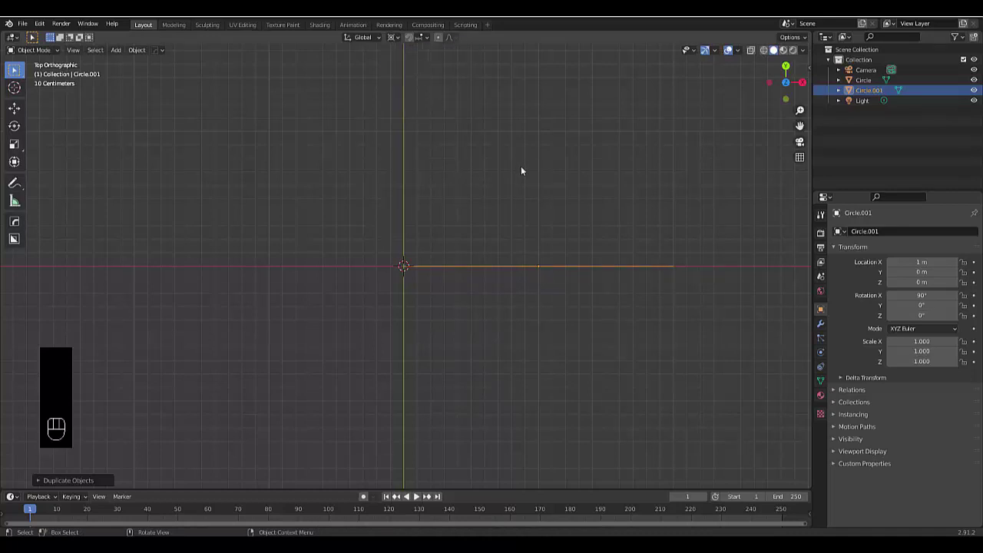
pyautogui.press('r')
pyautogui.press('9')
pyautogui.press('0')
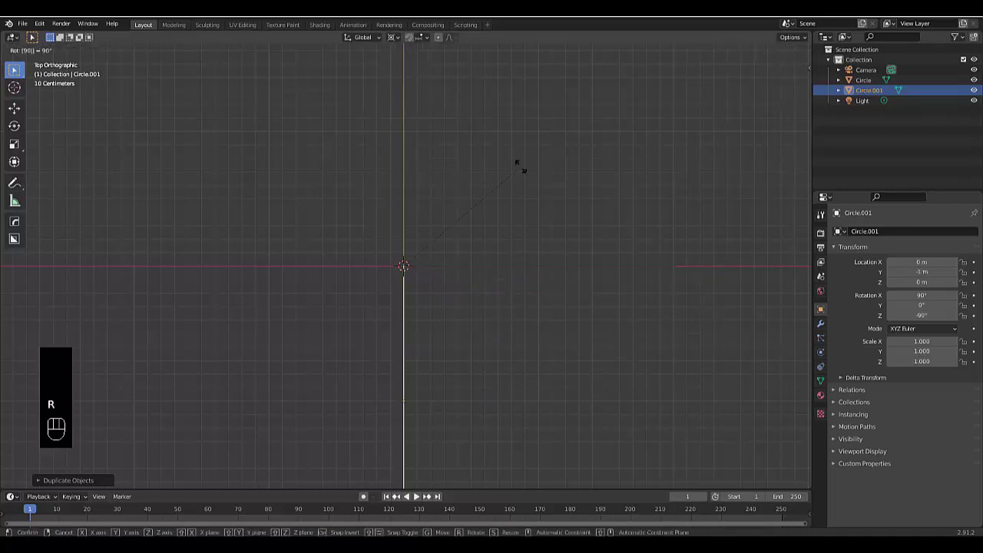
pyautogui.click(520, 166)
# Step: Add two more 90°-turned duplicates, then box-select all four circles
pyautogui.hotkey('shift', 'd')
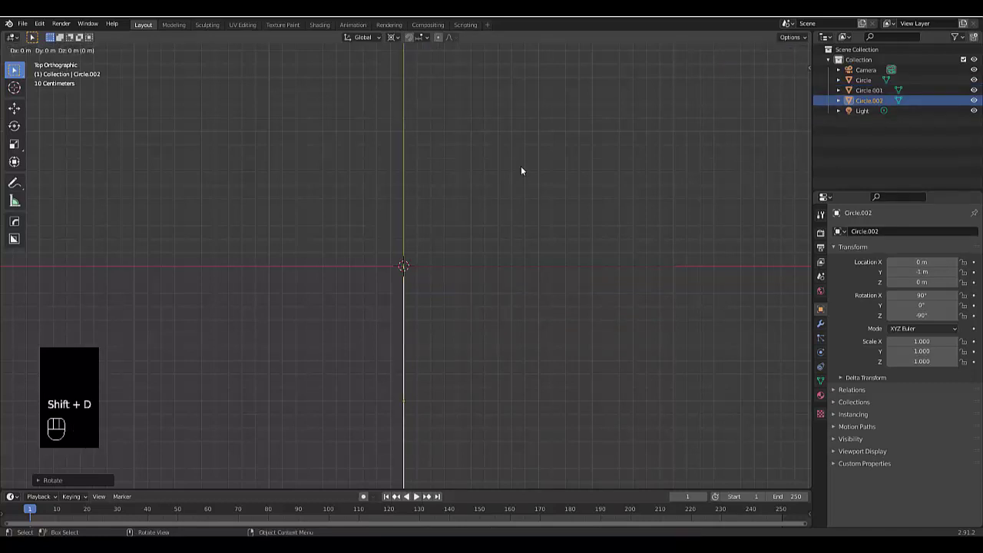
pyautogui.click(520, 170)
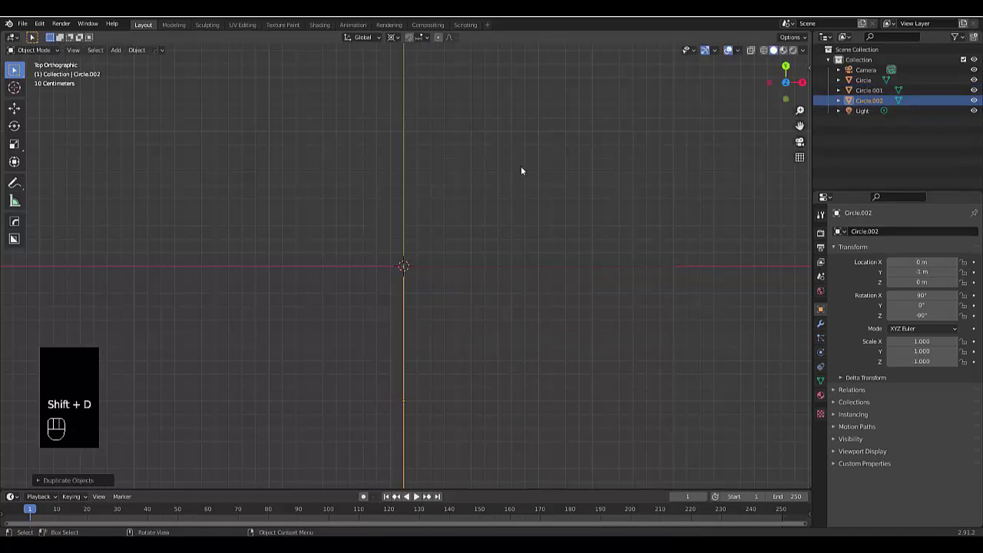
pyautogui.press('r')
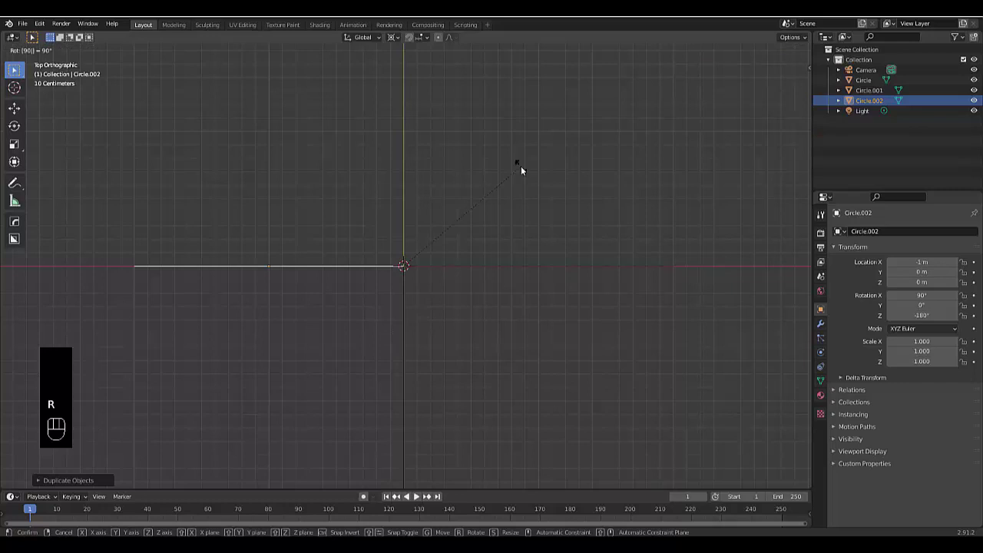
pyautogui.click(520, 171)
pyautogui.hotkey('shift', 'd')
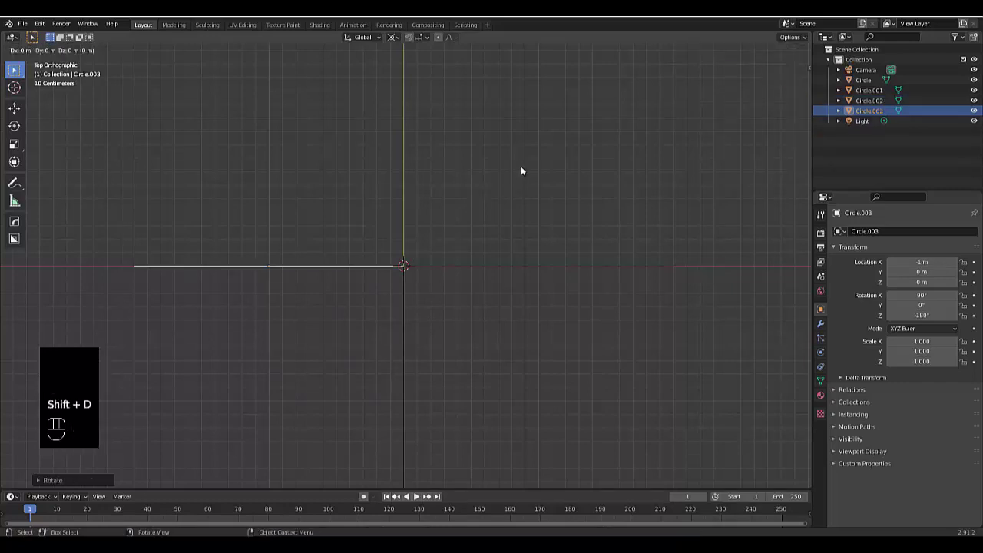
pyautogui.rightClick(458, 139)
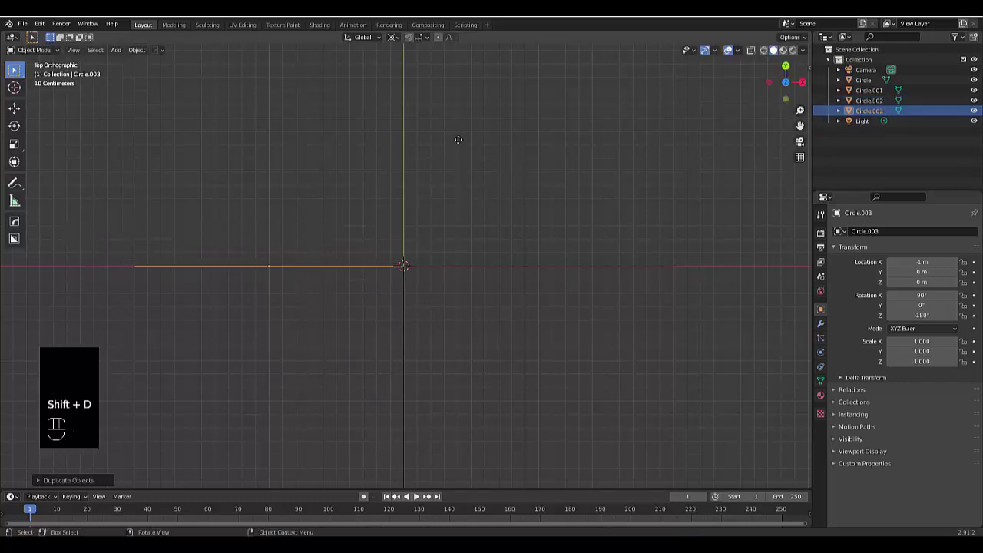
pyautogui.write('r9')
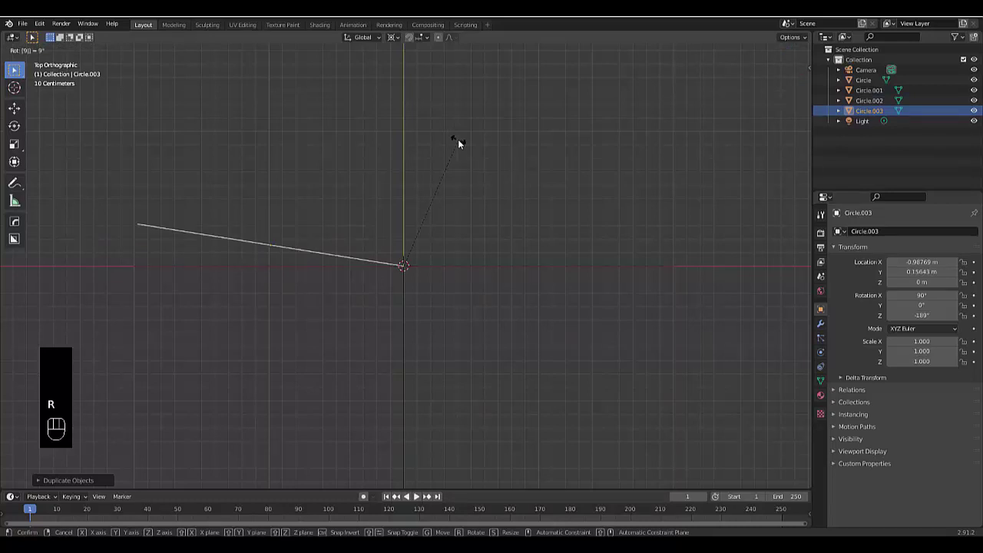
pyautogui.write('0')
pyautogui.press('Return')
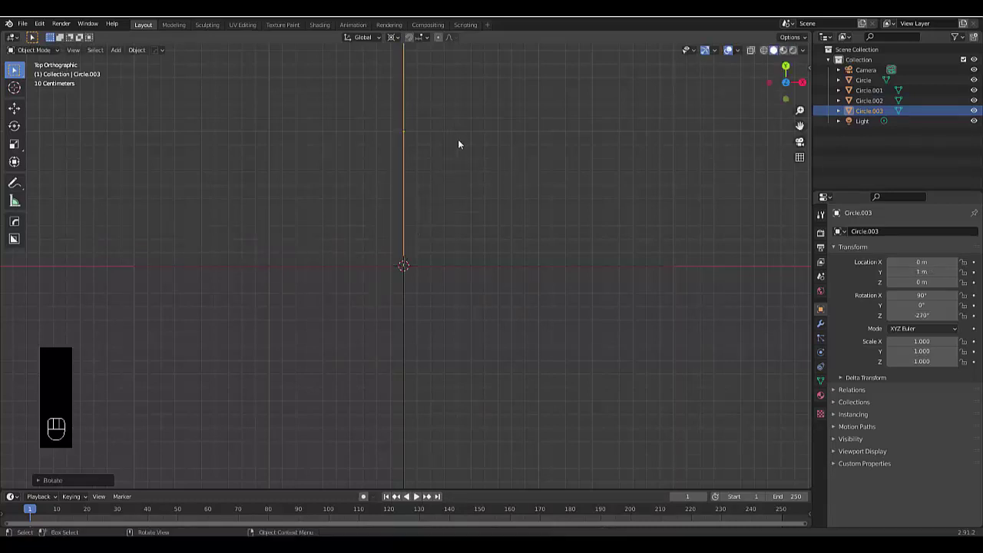
pyautogui.moveTo(457, 144); pyautogui.dragTo(377, 192, button='middle')
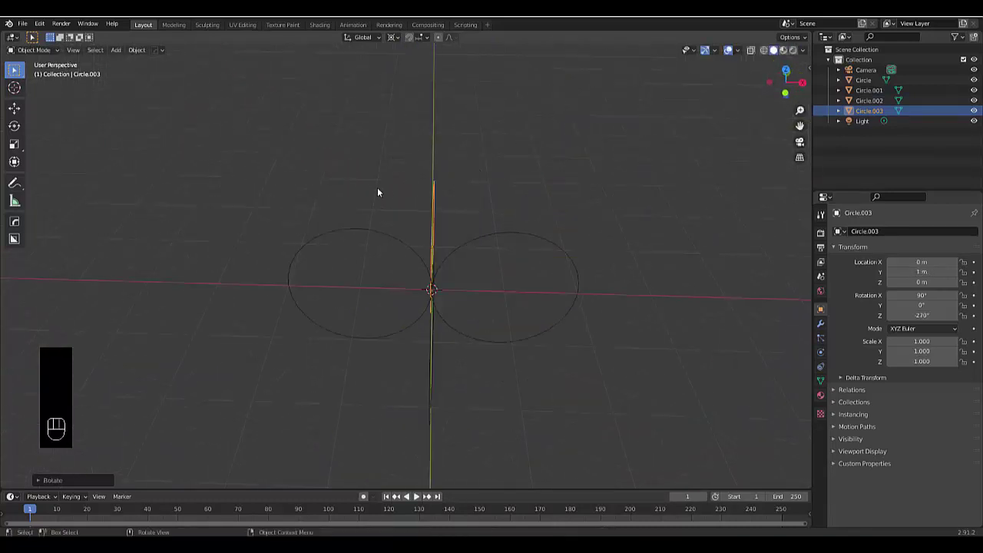
pyautogui.moveTo(377, 192); pyautogui.dragTo(499, 308)
# Step: Join the four circles with Ctrl+J and apply all transforms
pyautogui.hotkey('ctrl', 'j')
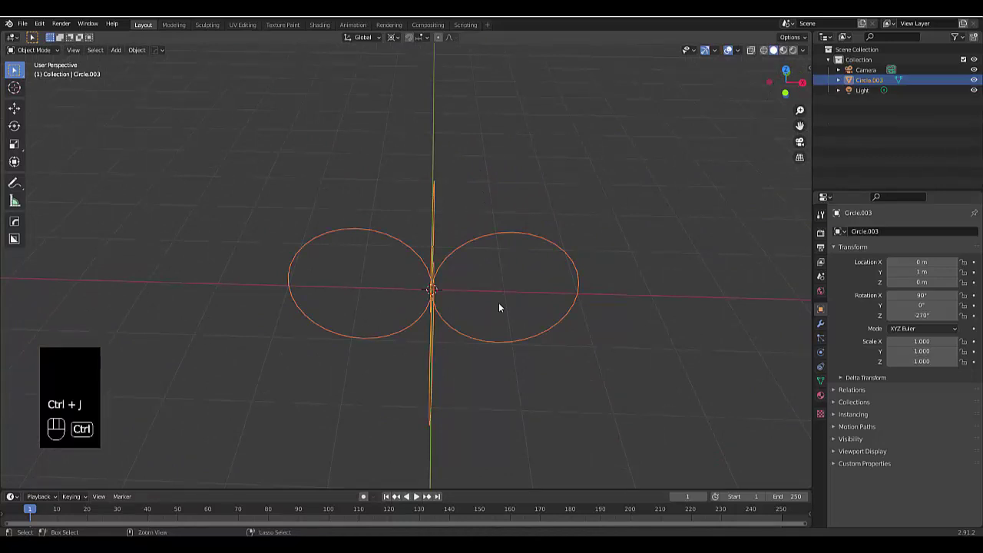
pyautogui.scroll(-2, 498, 303)
pyautogui.moveTo(458, 317); pyautogui.dragTo(469, 283, button='middle')
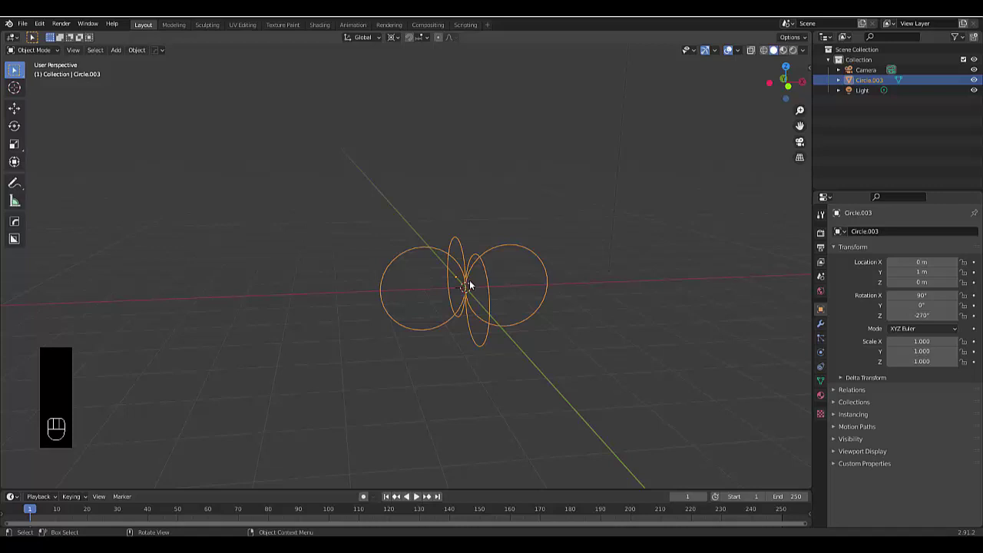
pyautogui.press('ctrl')
pyautogui.hotkey('ctrl', 's')
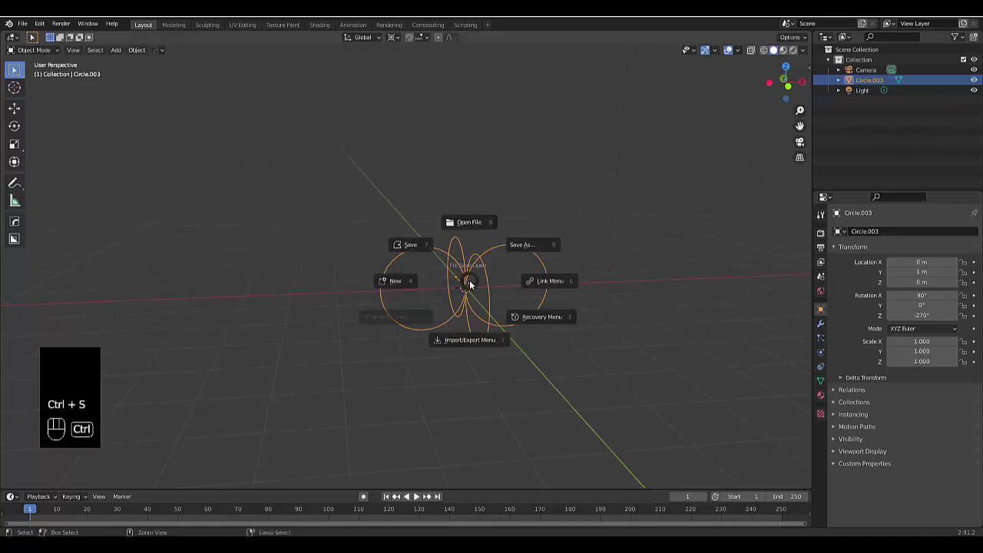
pyautogui.hotkey('ctrl', 'a')
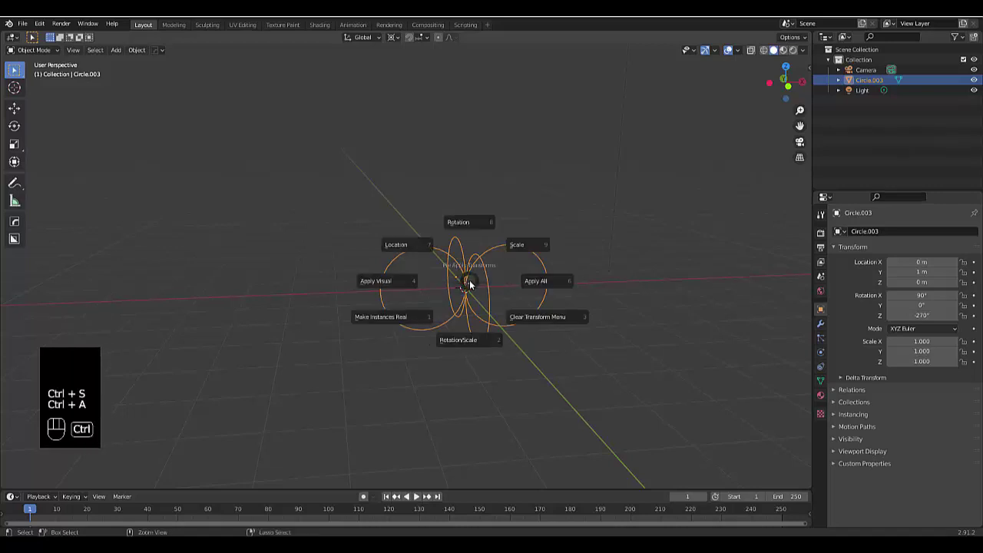
pyautogui.click(532, 281)
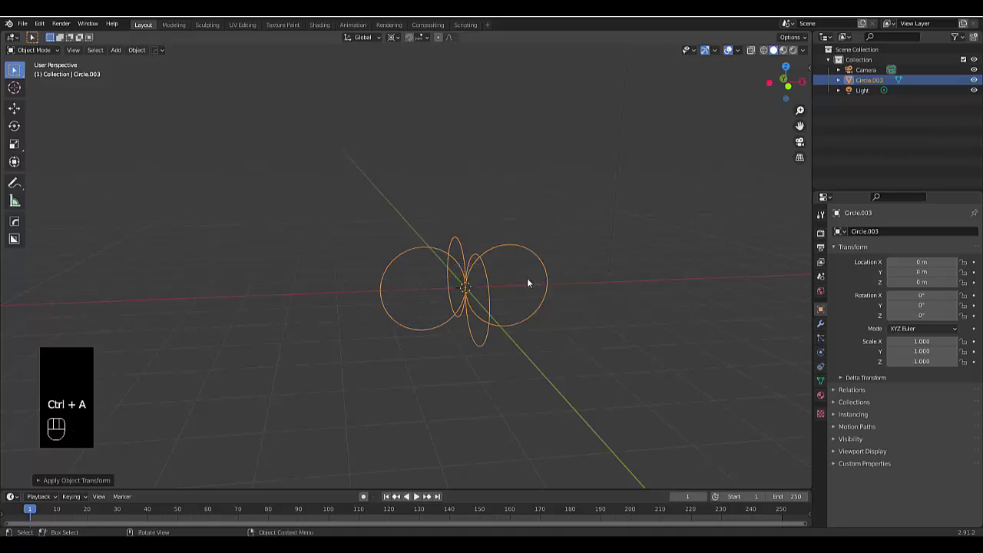
# Step: Add a Screw modifier with axis Z and an 8 m screw offset
pyautogui.click(820, 324)
pyautogui.click(862, 232)
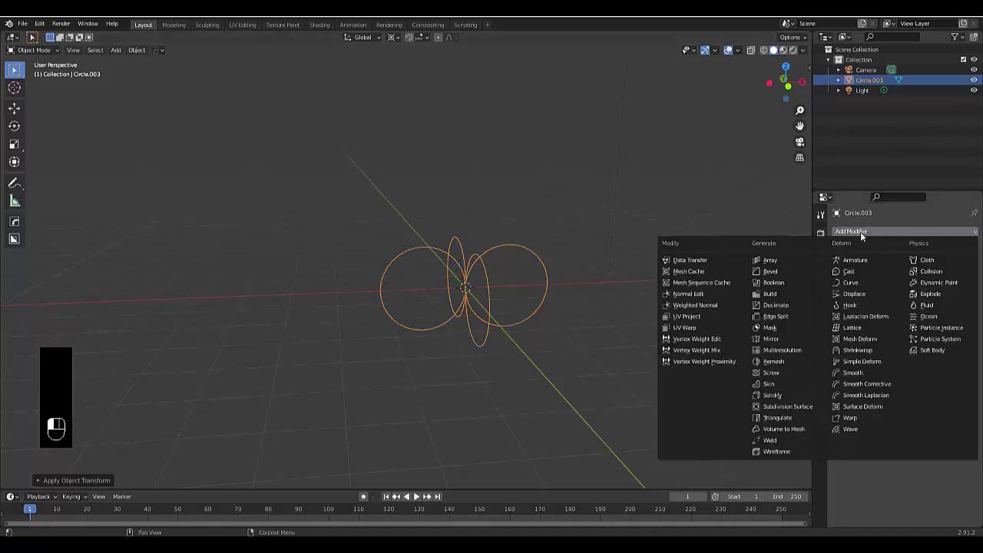
pyautogui.click(799, 374)
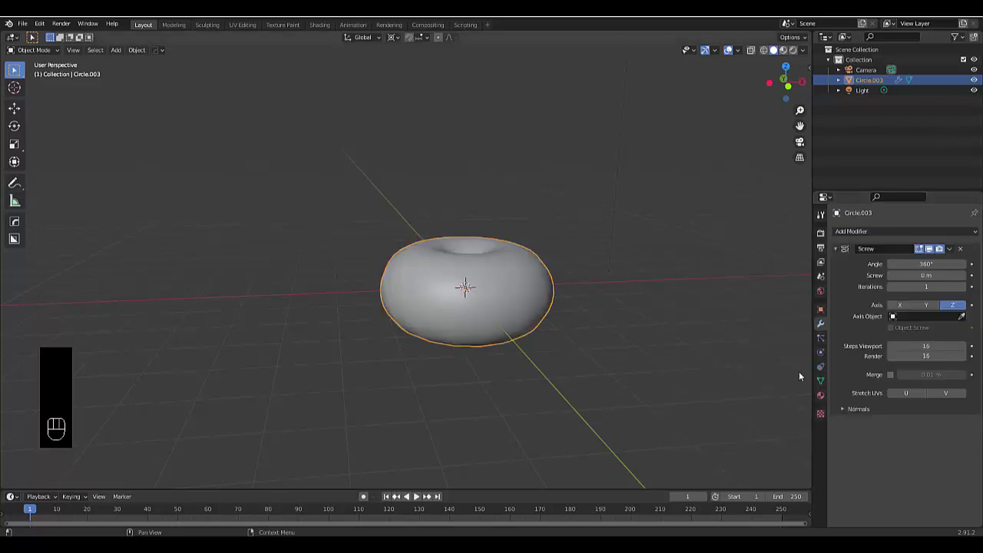
pyautogui.click(928, 306)
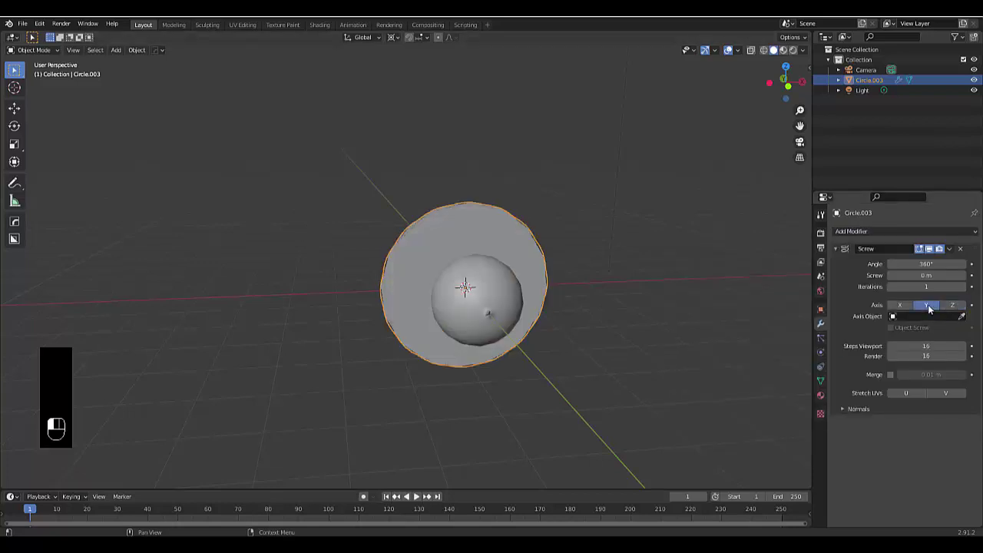
pyautogui.click(953, 306)
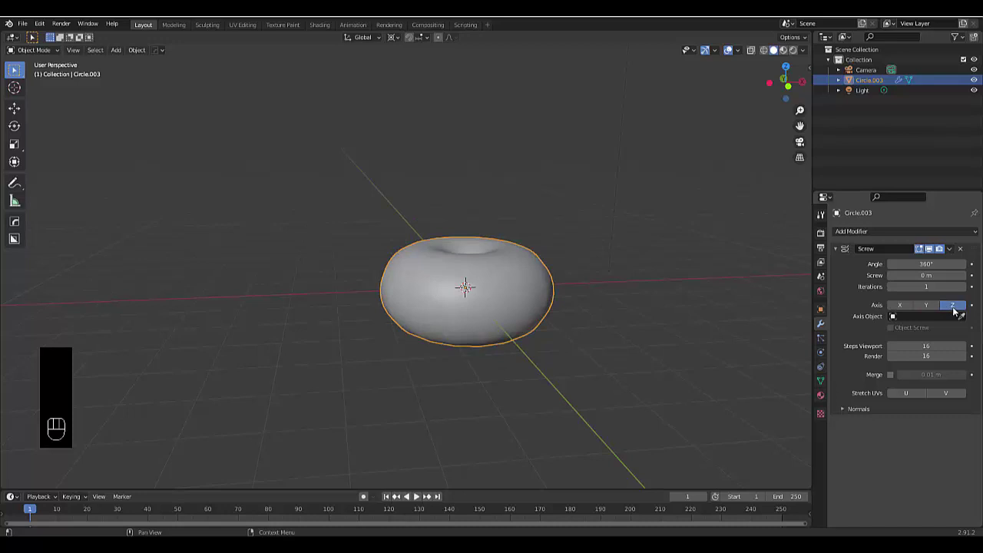
pyautogui.click(926, 275)
pyautogui.write('8')
pyautogui.press('Return')
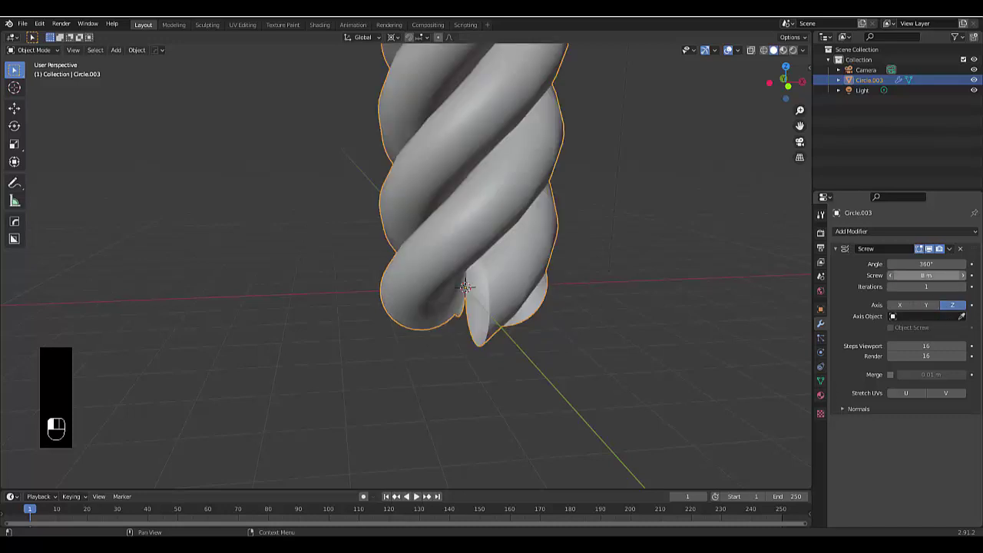
pyautogui.scroll(-5, 553, 303)
pyautogui.moveTo(540, 322); pyautogui.dragTo(534, 245, button='middle')
pyautogui.scroll(2, 547, 273)
pyautogui.scroll(2, 548, 273)
# Step: Raise the Screw iterations to 58 and view the rope from the top
pyautogui.doubleClick(926, 286)
pyautogui.write('10')
pyautogui.press('Return')
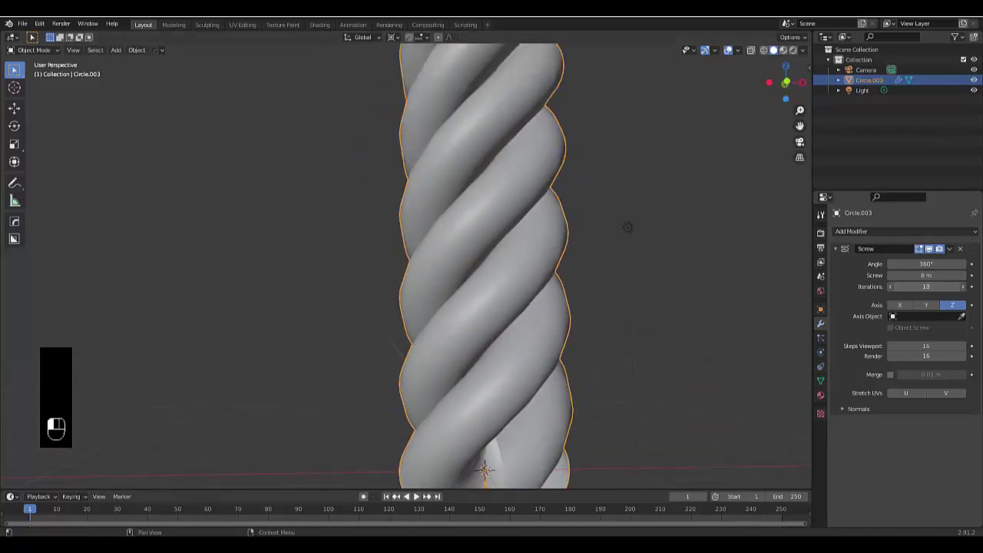
pyautogui.moveTo(926, 286); pyautogui.dragTo(952, 286)
pyautogui.scroll(-4, 553, 302)
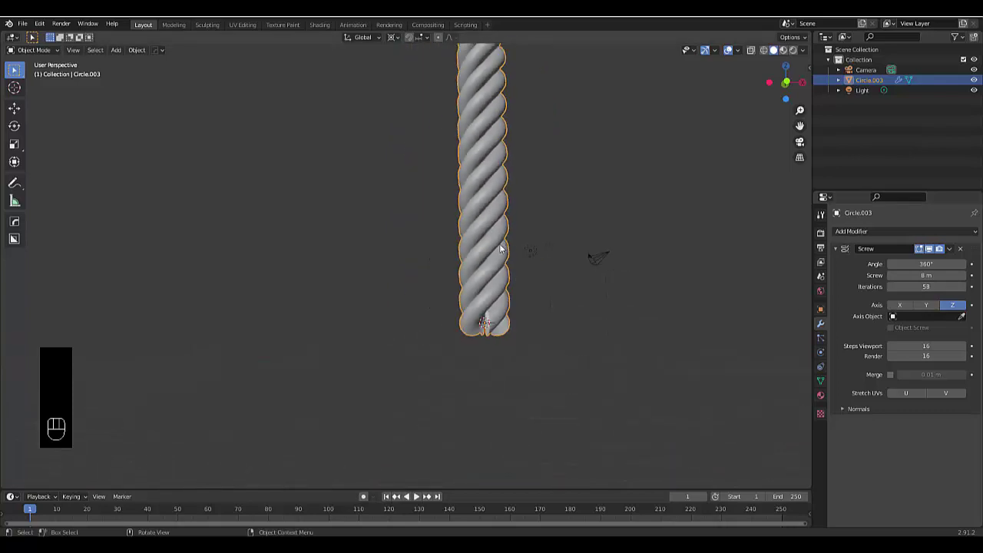
pyautogui.scroll(-5, 517, 137)
pyautogui.scroll(4, 450, 238)
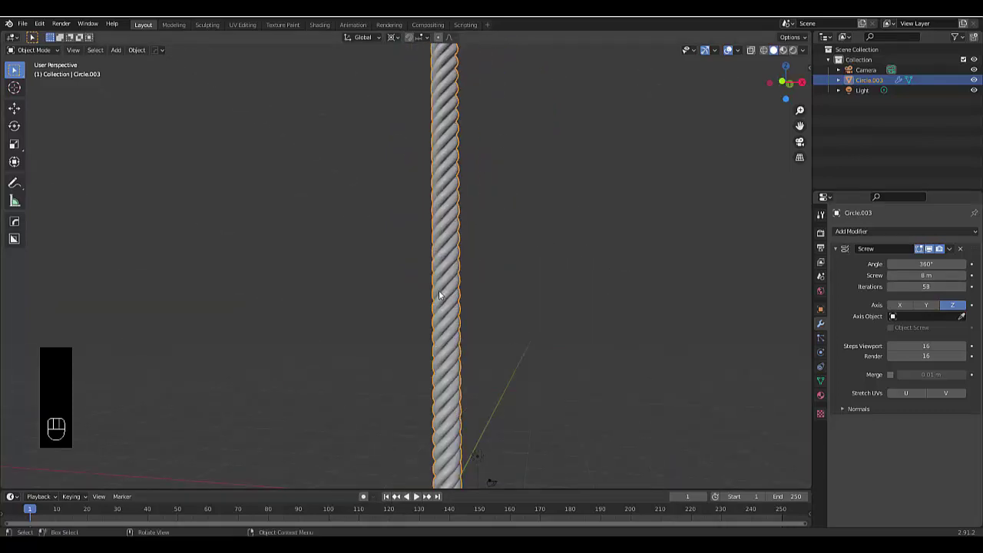
pyautogui.press('KP_7')
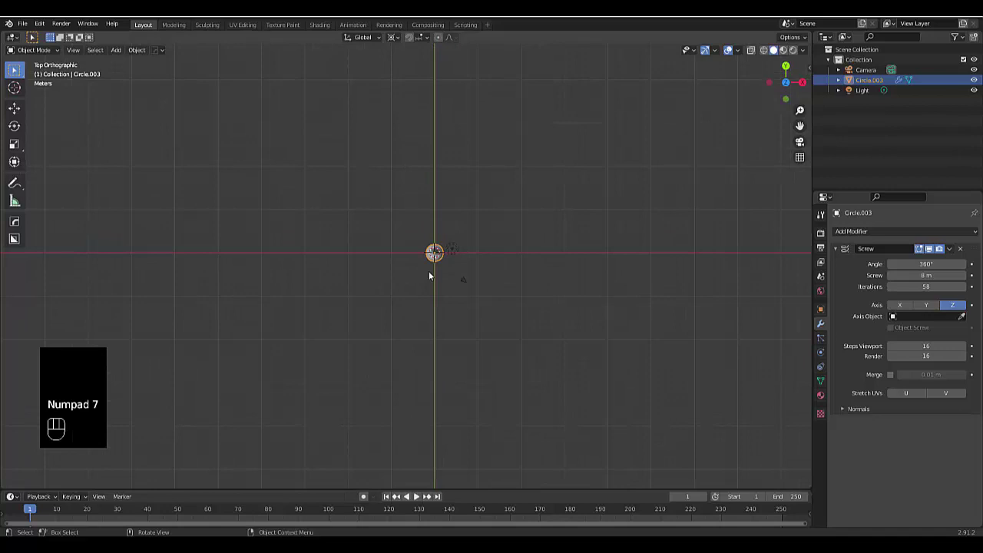
# Step: Add a Bezier curve and scale it up by a factor of 10
pyautogui.hotkey('shift', 'a')
pyautogui.moveTo(430, 259)
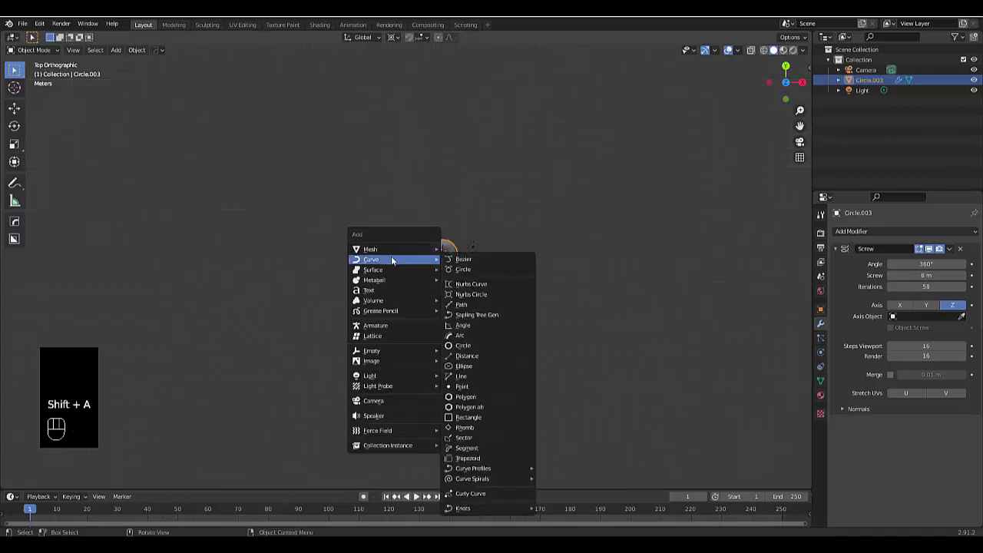
pyautogui.click(470, 259)
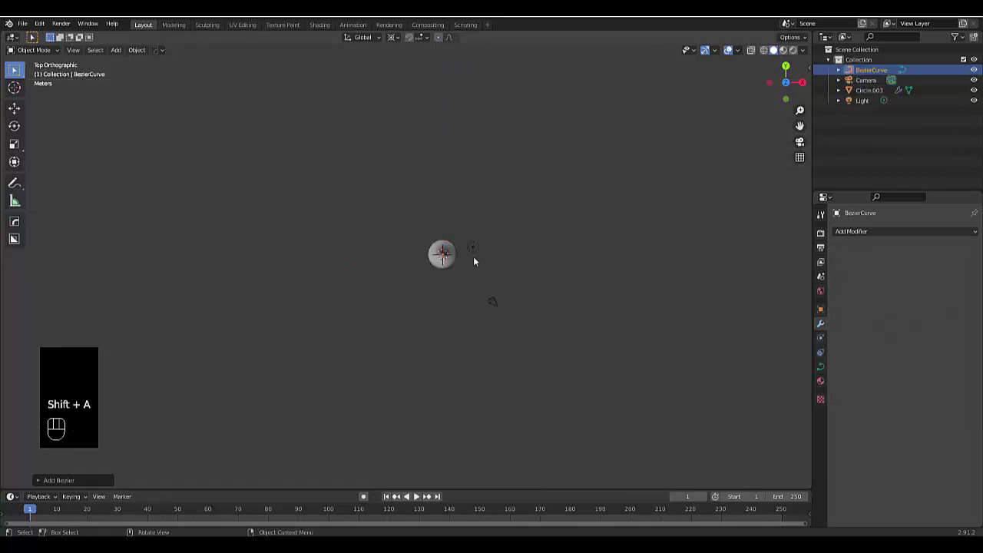
pyautogui.scroll(8, 409, 263)
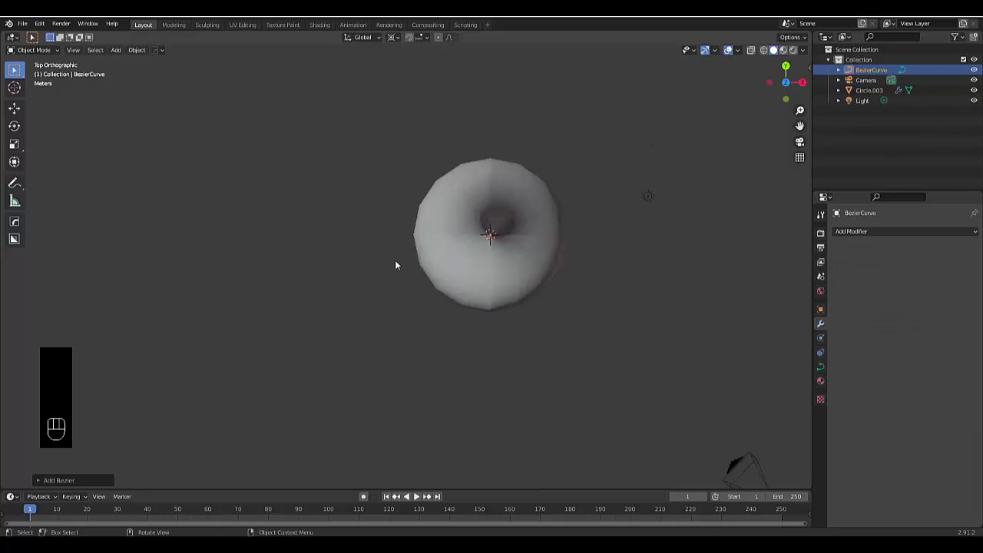
pyautogui.write('s10')
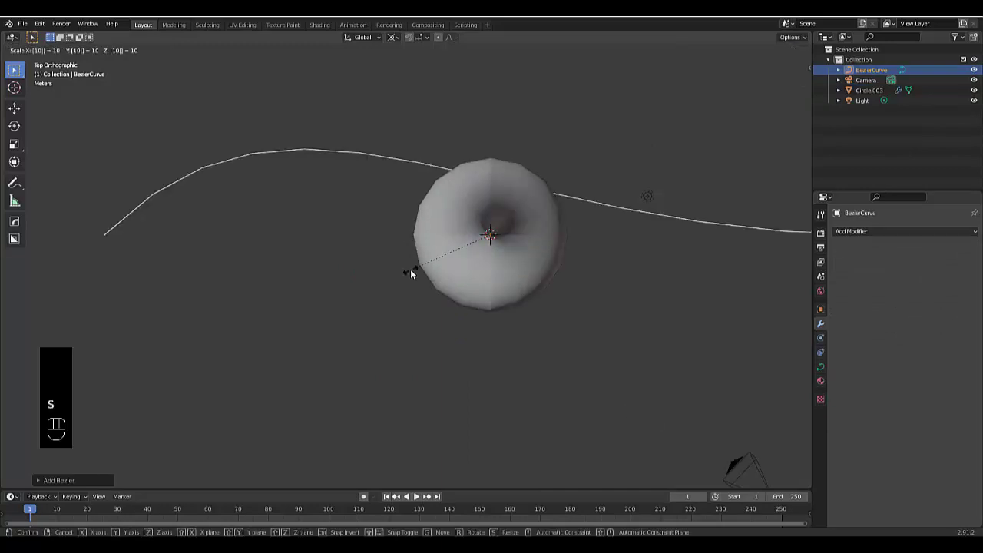
pyautogui.click(410, 269)
pyautogui.scroll(-5, 410, 269)
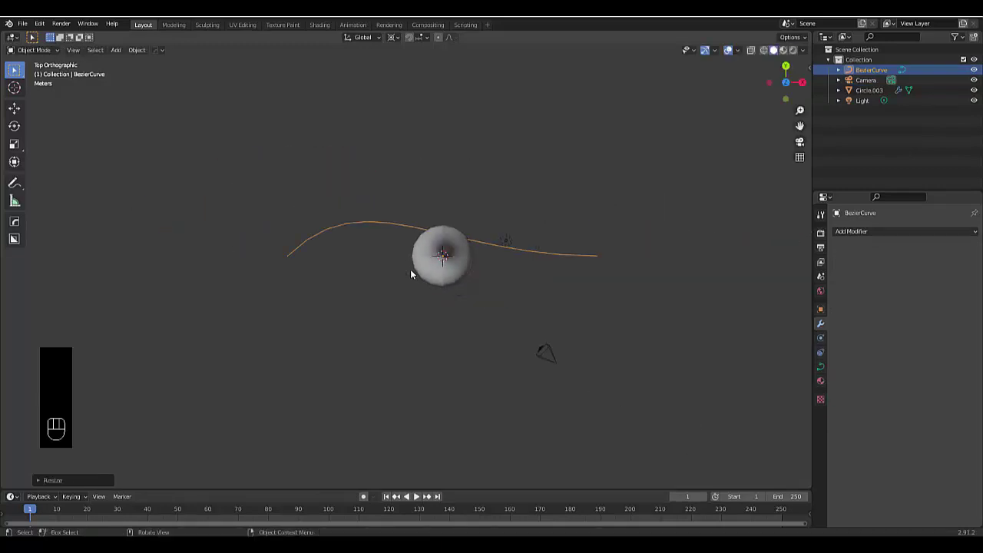
pyautogui.scroll(2, 408, 267)
# Step: Select the joined mesh and rename it to 'rope'
pyautogui.click(431, 254)
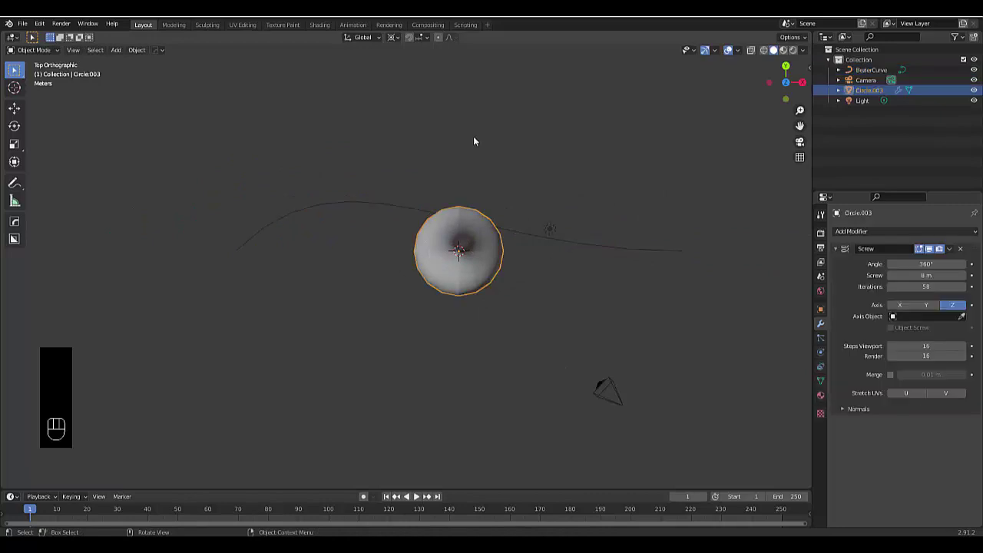
pyautogui.doubleClick(870, 90)
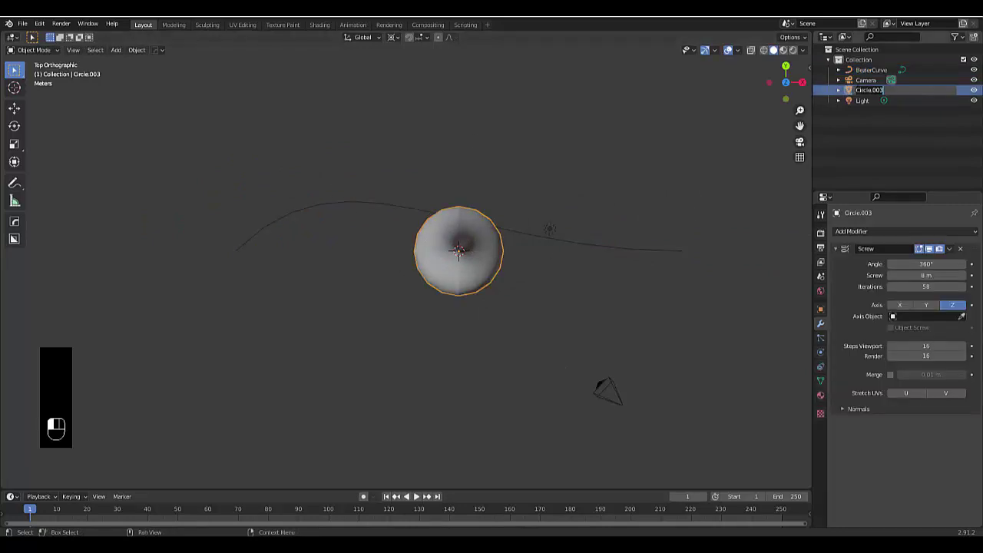
pyautogui.write('to')
pyautogui.press('BackSpace')
pyautogui.press('BackSpace')
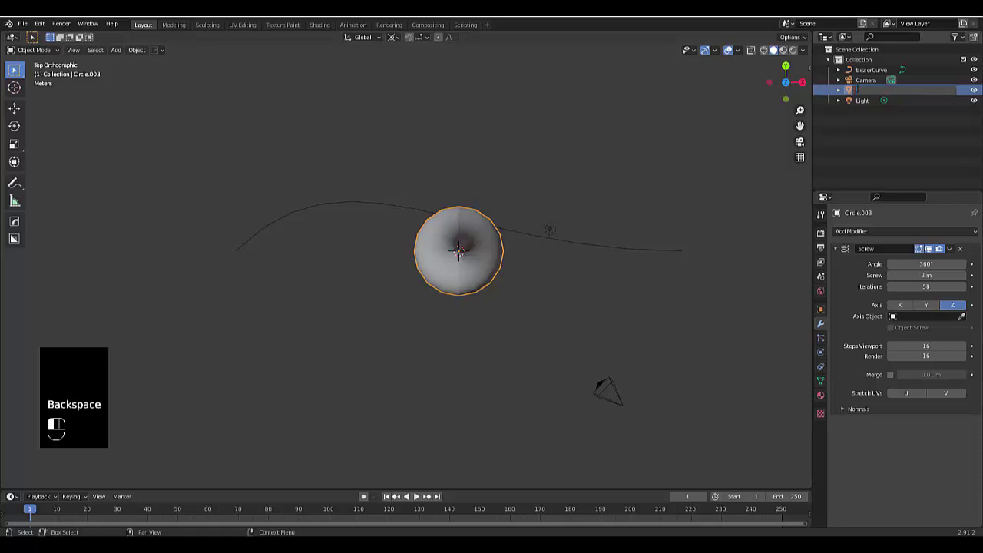
pyautogui.press('Return')
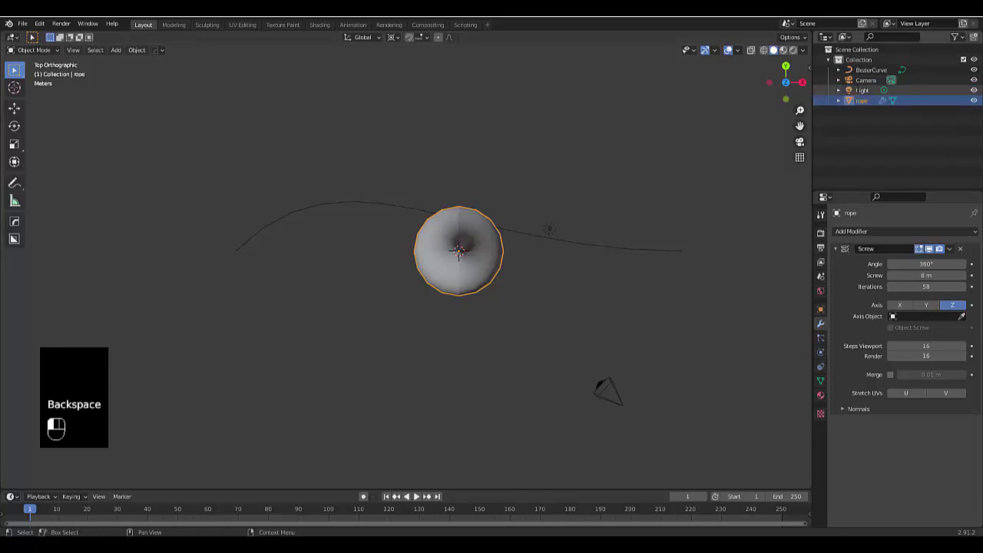
# Step: Add a Curve modifier with Curve Object BezierCurve and Deform Axis Z
pyautogui.click(860, 231)
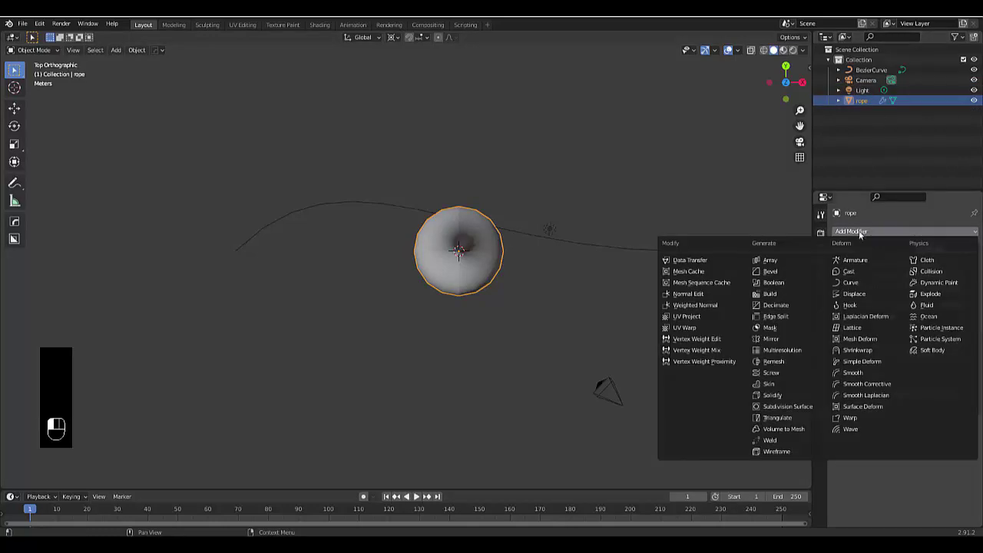
pyautogui.click(851, 282)
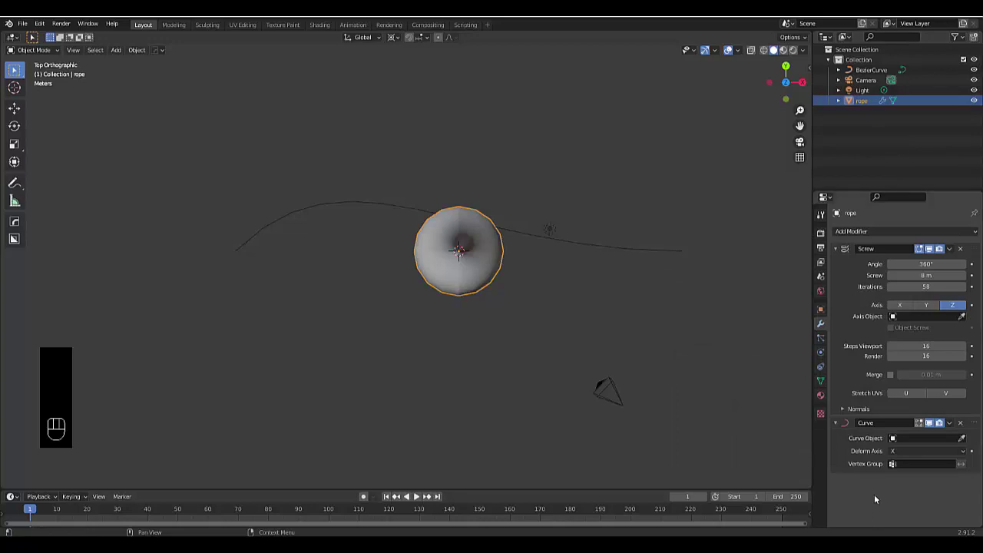
pyautogui.click(910, 438)
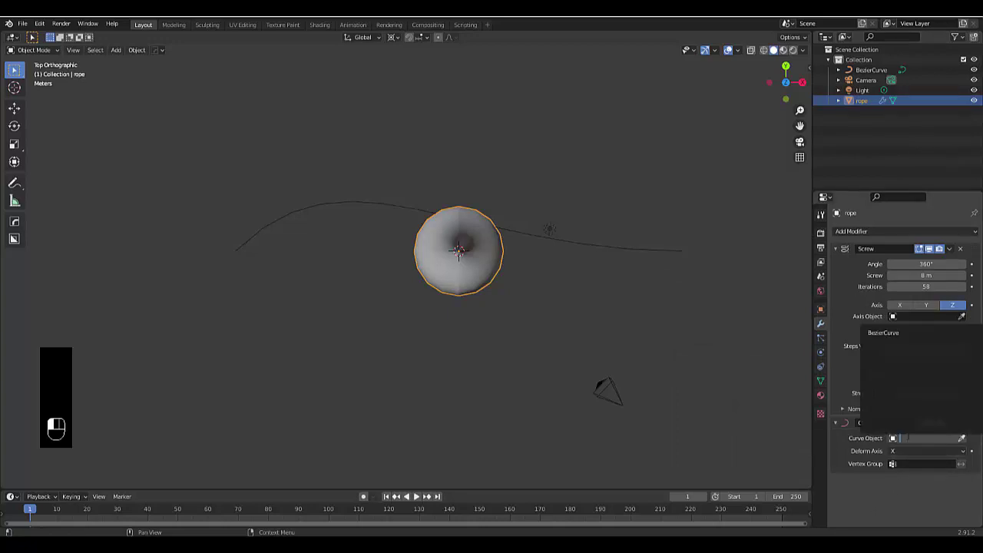
pyautogui.click(890, 332)
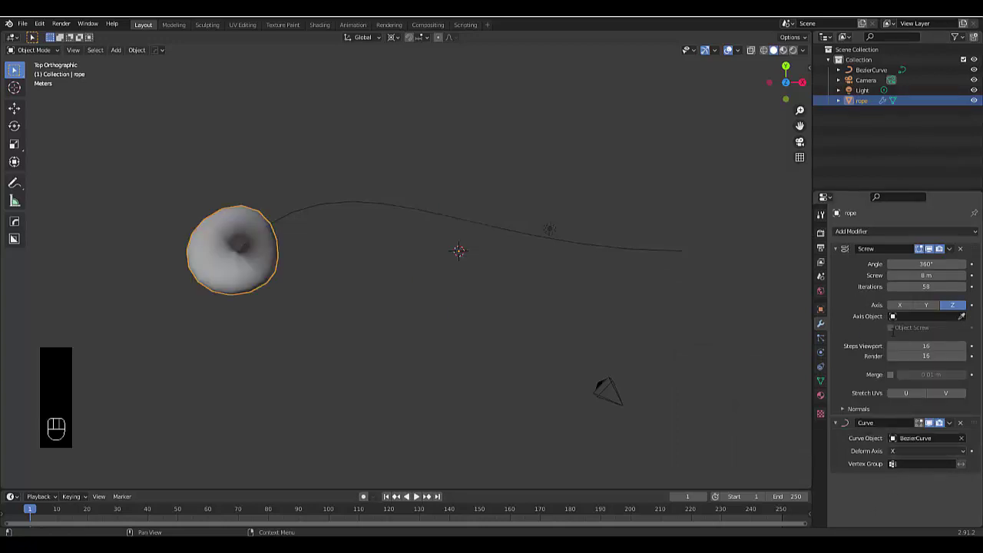
pyautogui.click(921, 451)
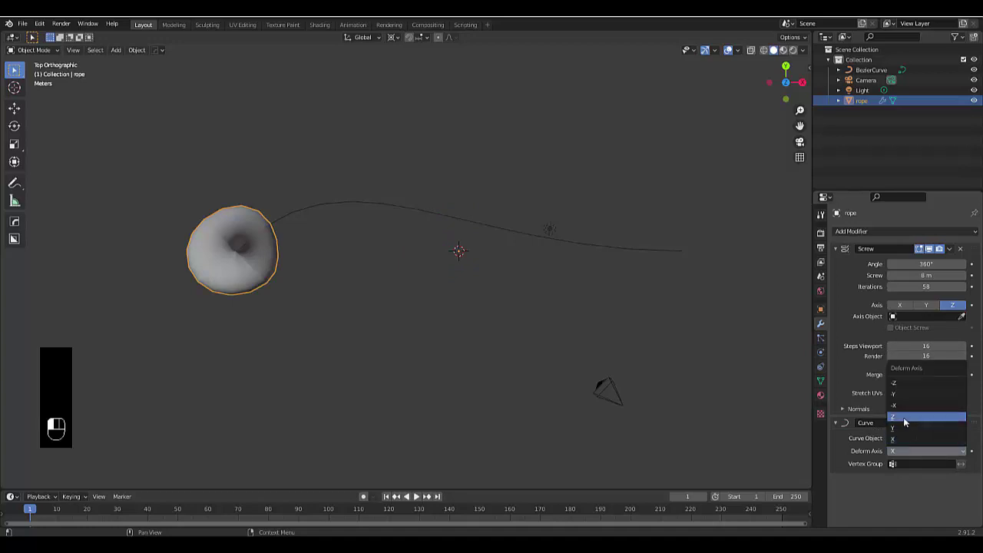
pyautogui.click(903, 417)
# Step: Set the Screw modifier's Iterations field to 4
pyautogui.scroll(-8, 461, 376)
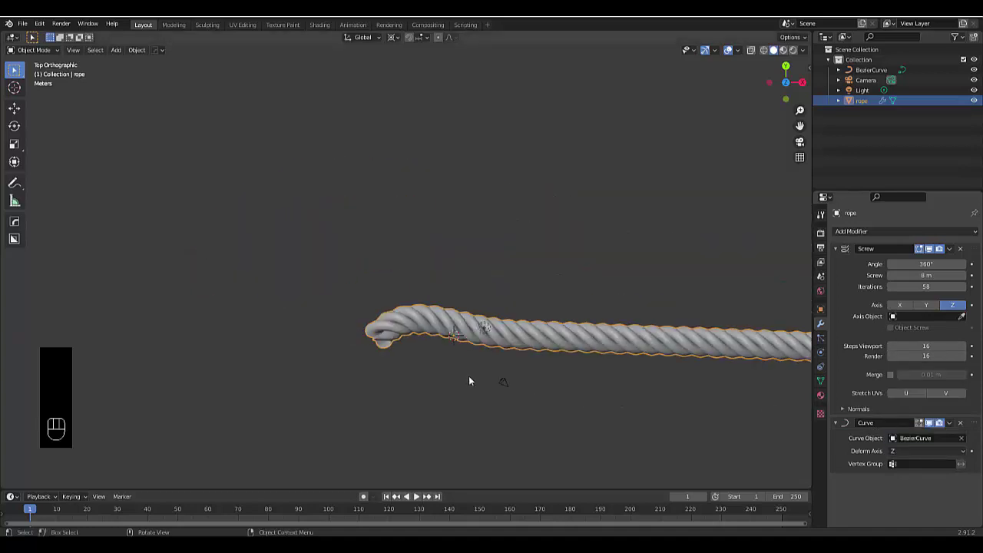
pyautogui.scroll(3, 642, 388)
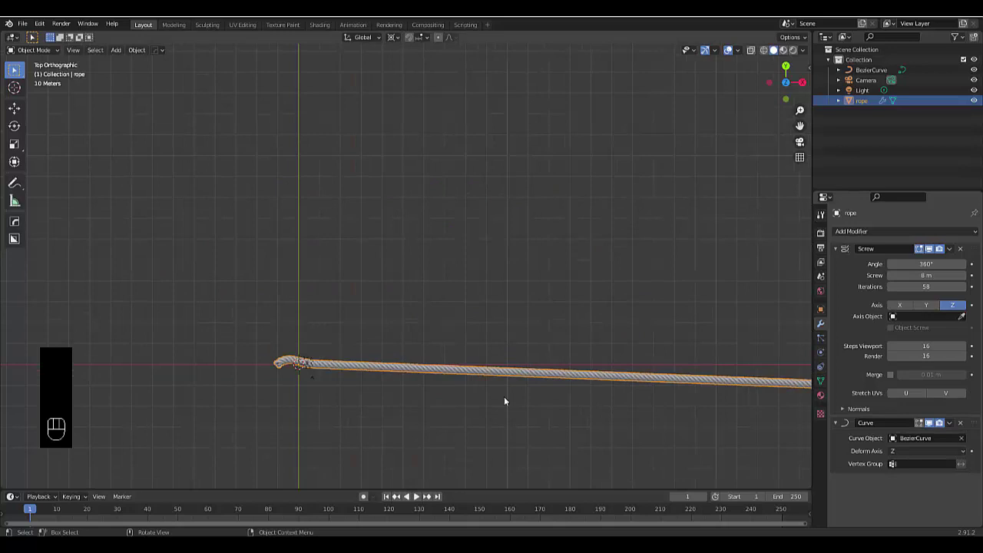
pyautogui.scroll(-3, 500, 401)
pyautogui.scroll(2, 537, 411)
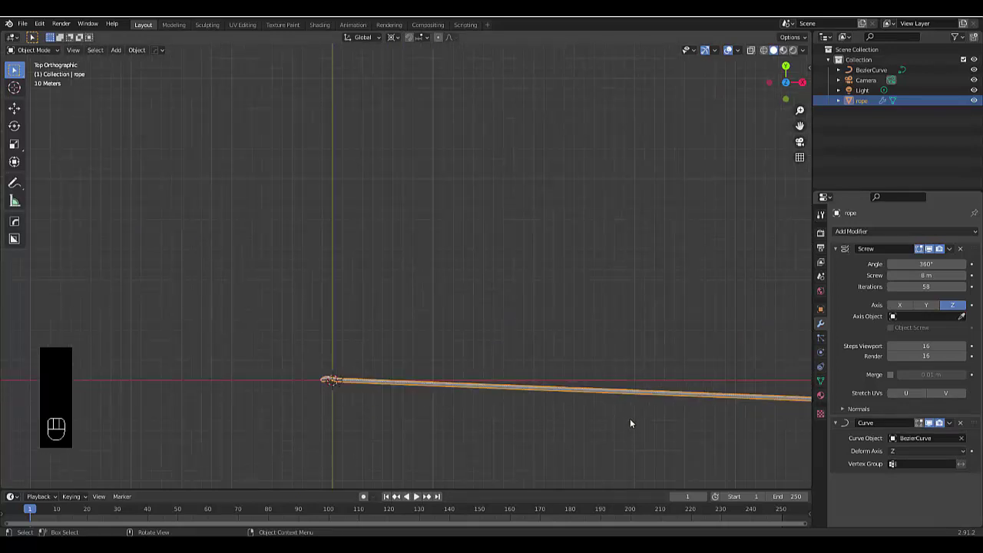
pyautogui.doubleClick(921, 287)
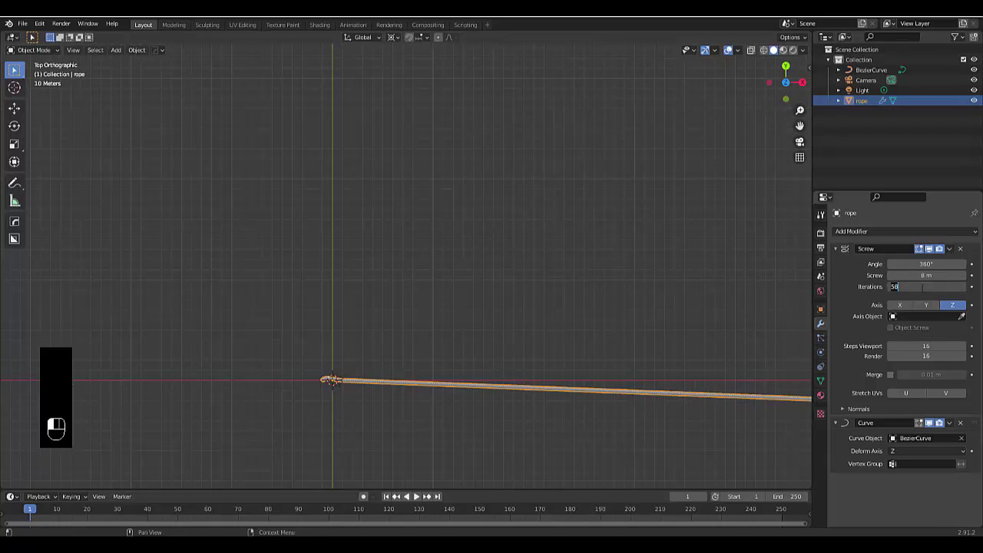
pyautogui.write('4')
pyautogui.press('Return')
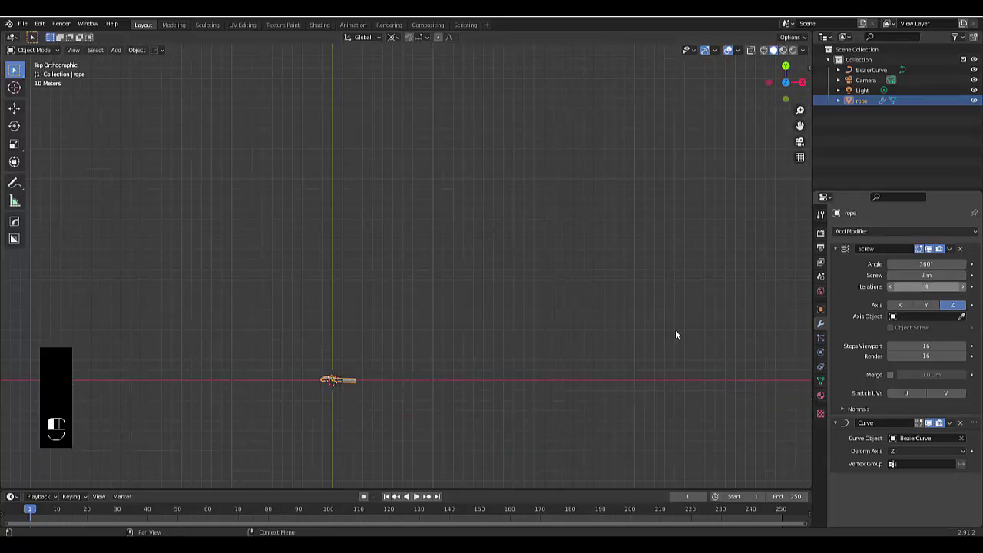
pyautogui.scroll(12, 377, 393)
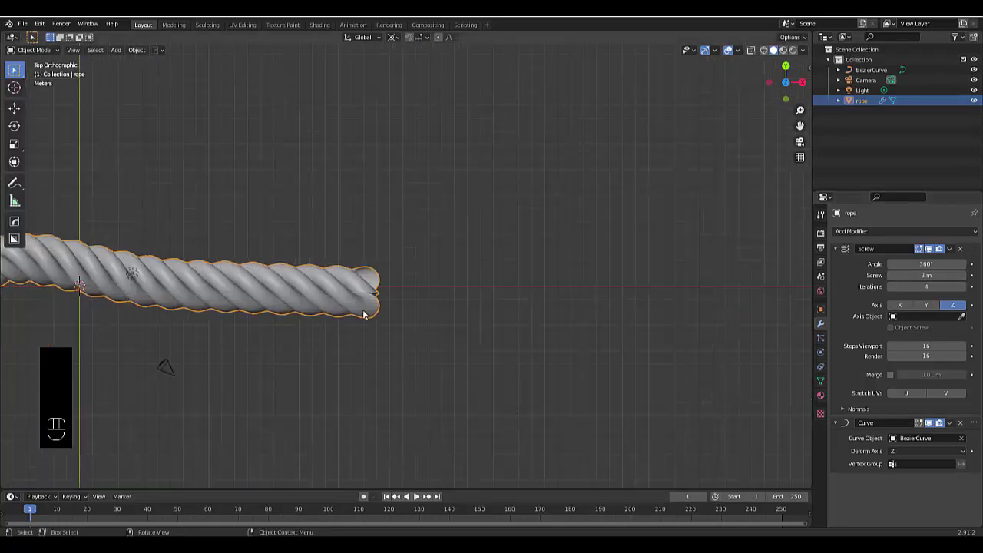
# Step: Select BezierCurve, enter Edit Mode, select all points and subdivide the curve
pyautogui.click(865, 71)
pyautogui.scroll(-6, 311, 349)
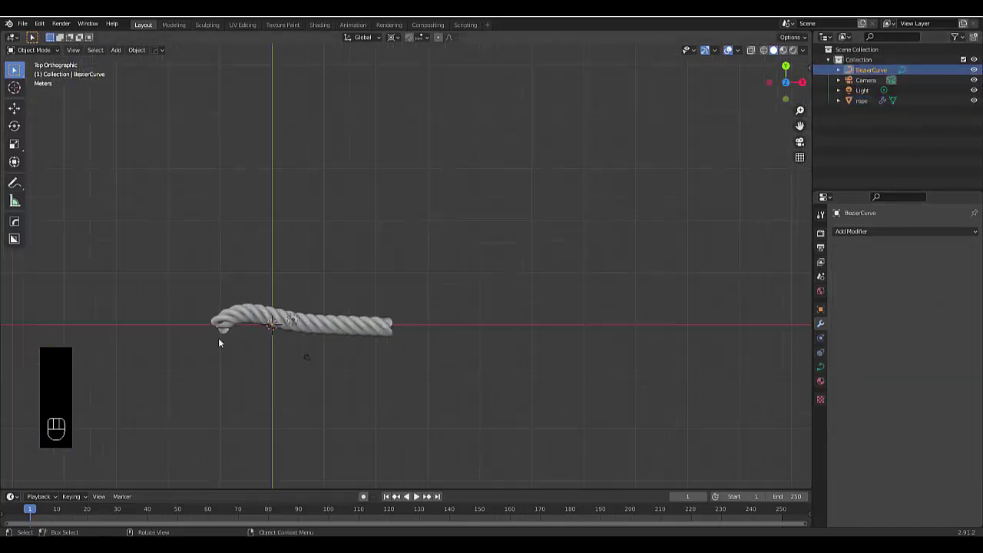
pyautogui.scroll(3, 218, 338)
pyautogui.press('Tab')
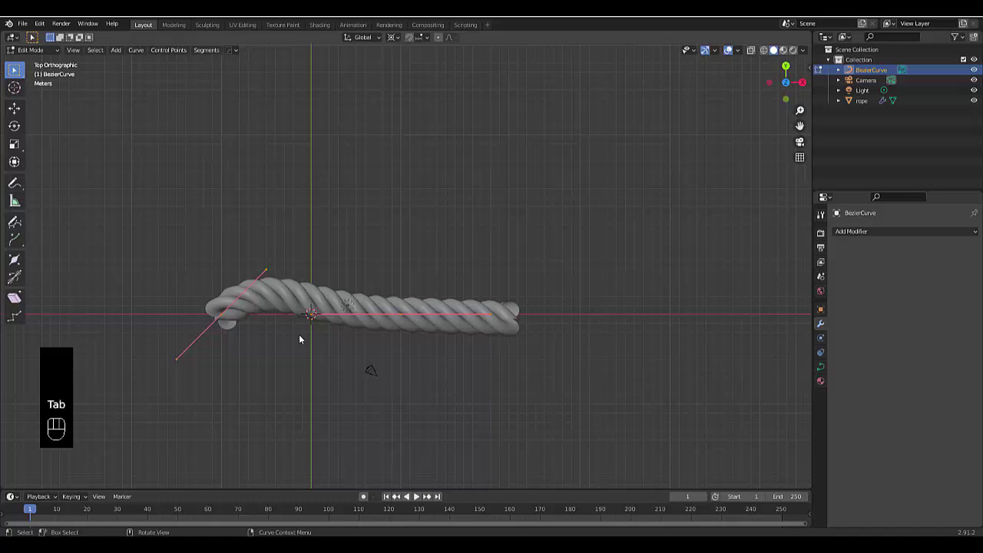
pyautogui.moveTo(164, 240); pyautogui.dragTo(519, 410)
pyautogui.rightClick(321, 203)
pyautogui.click(321, 204)
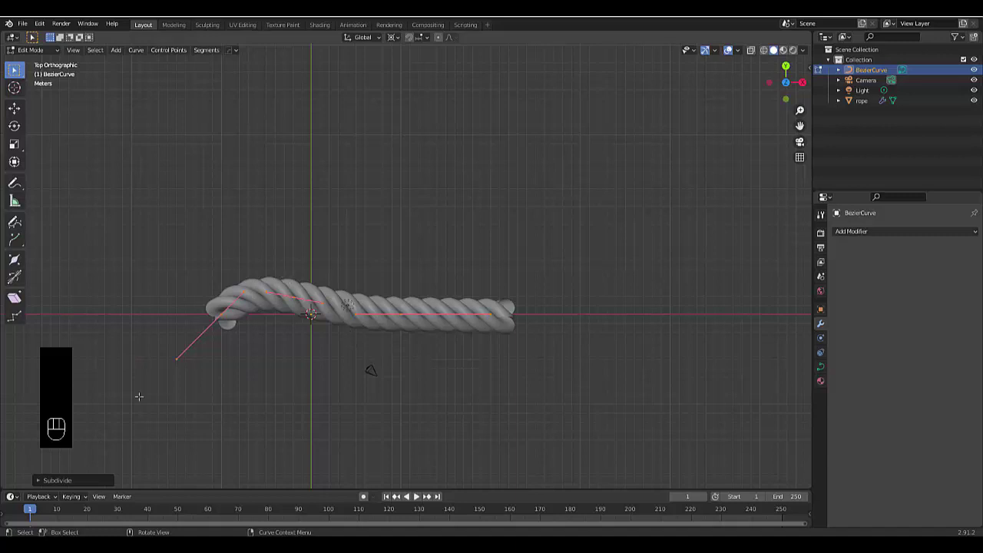
pyautogui.click(77, 480)
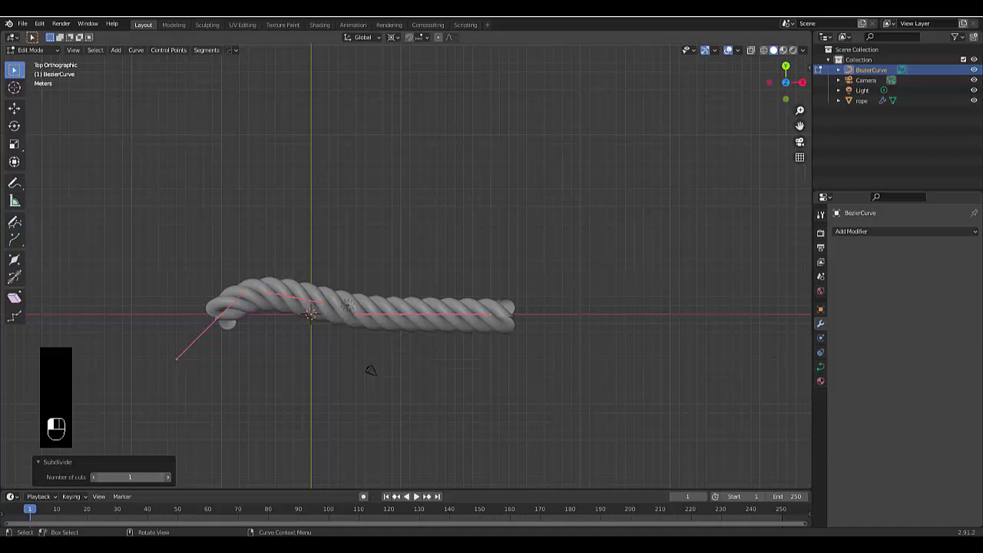
# Step: Move the middle, right, lower-left and left-end control points to form a V path
pyautogui.click(325, 302)
pyautogui.press('g')
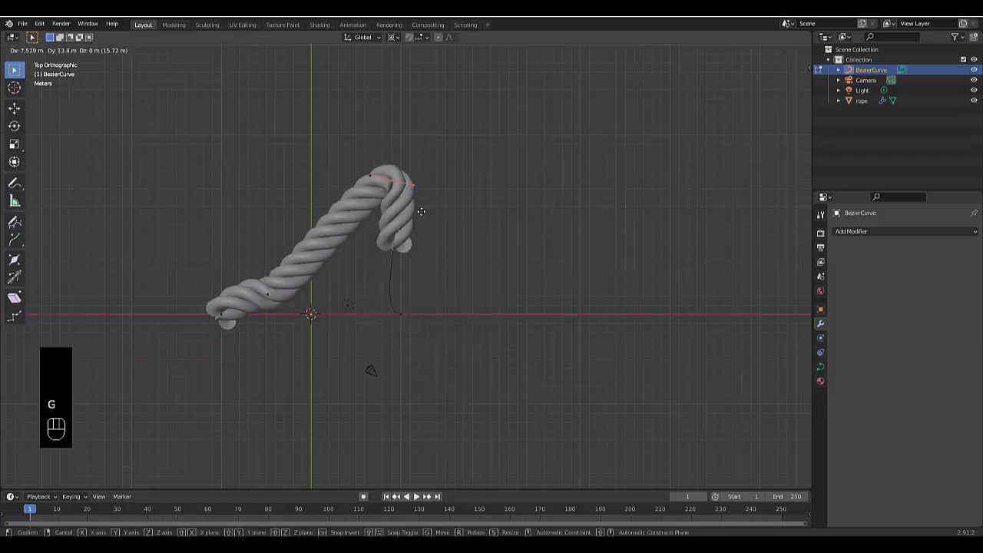
pyautogui.click(412, 212)
pyautogui.press('g')
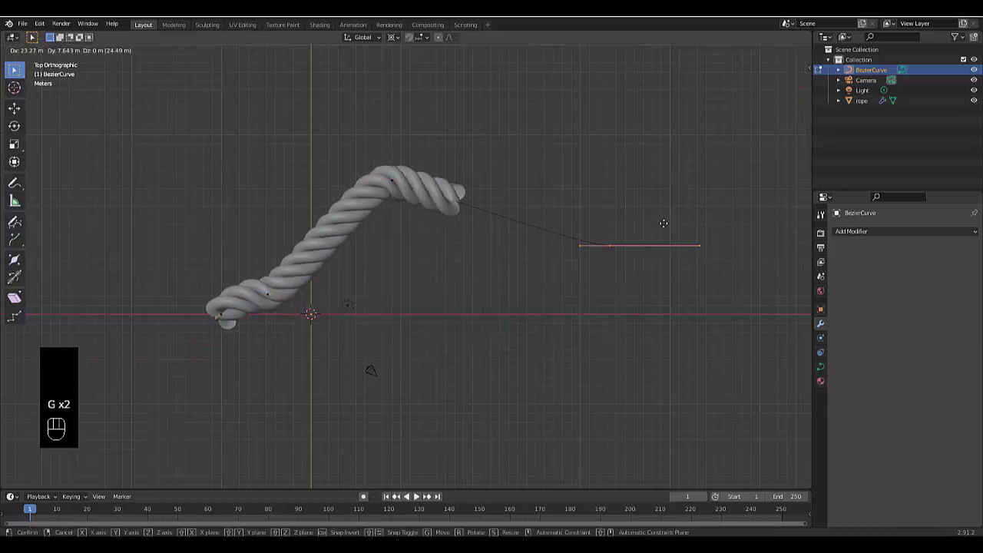
pyautogui.click(662, 192)
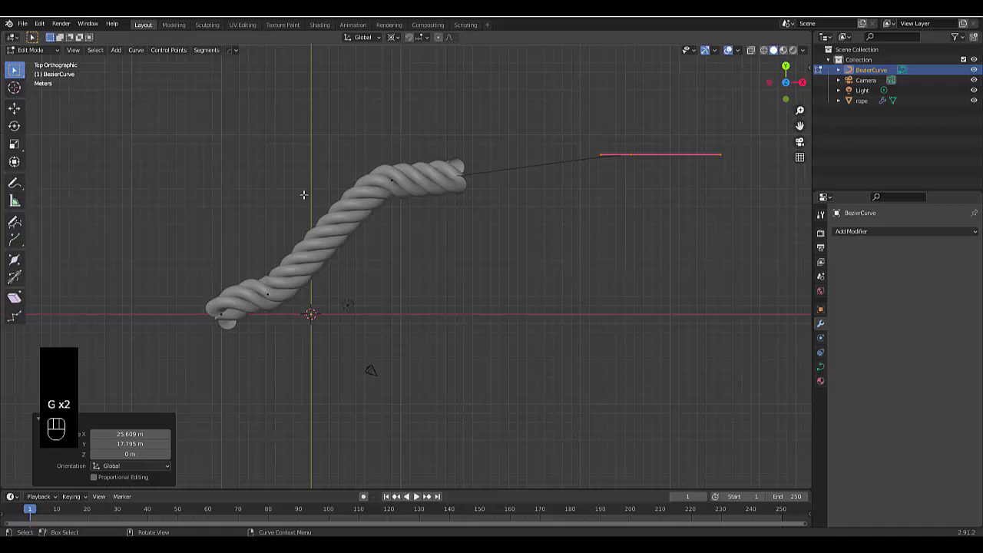
pyautogui.click(267, 294)
pyautogui.press('g')
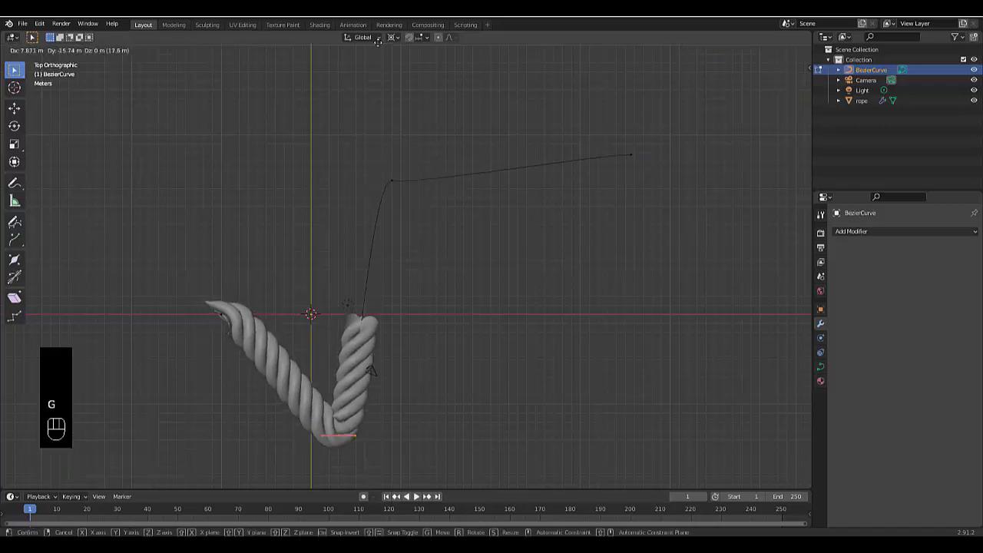
pyautogui.click(369, 471)
pyautogui.click(218, 312)
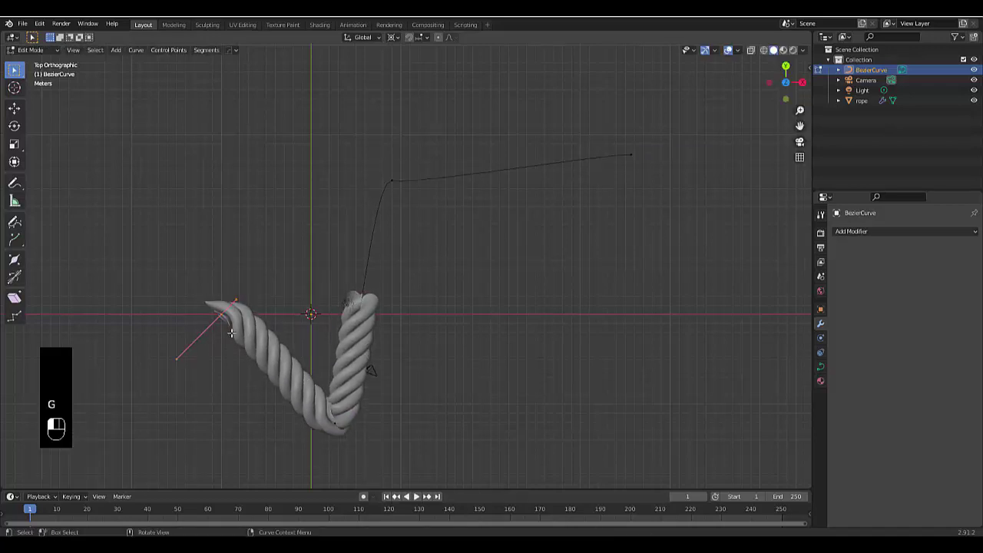
pyautogui.press('g')
pyautogui.click(181, 176)
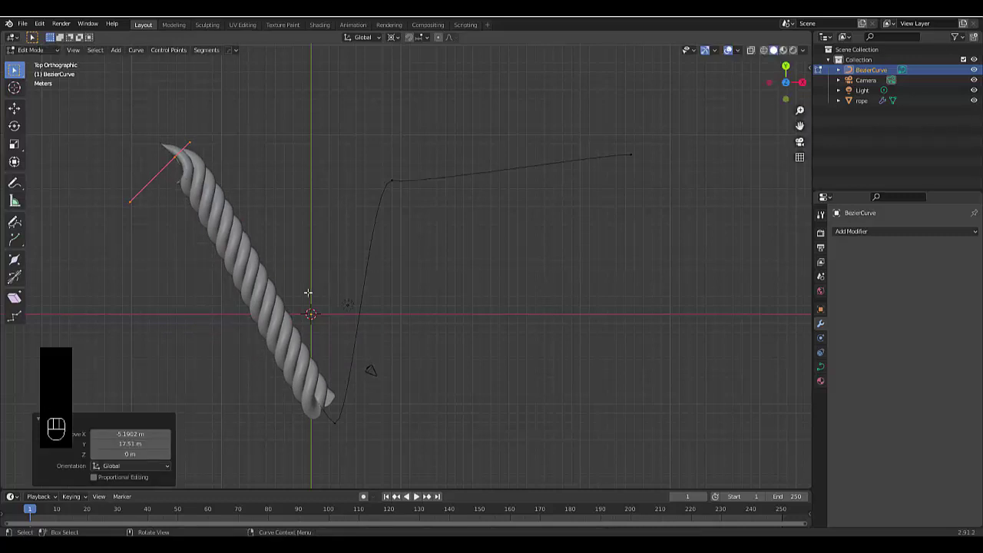
# Step: Return to Object Mode, select rope and drag its Screw iterations up to 12
pyautogui.press('Tab')
pyautogui.click(234, 295)
pyautogui.click(285, 274)
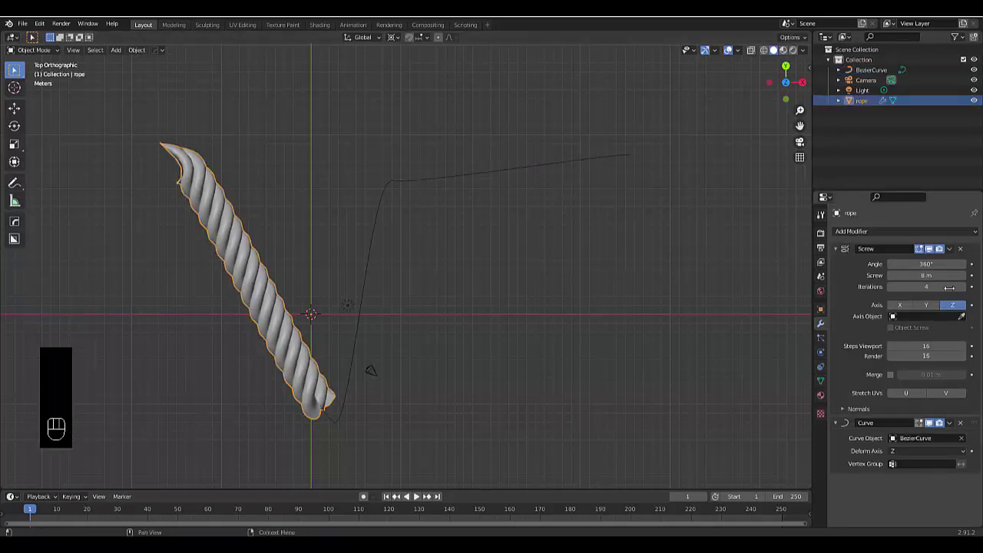
pyautogui.moveTo(950, 287); pyautogui.dragTo(974, 287)
pyautogui.moveTo(446, 345); pyautogui.dragTo(369, 285, button='middle')
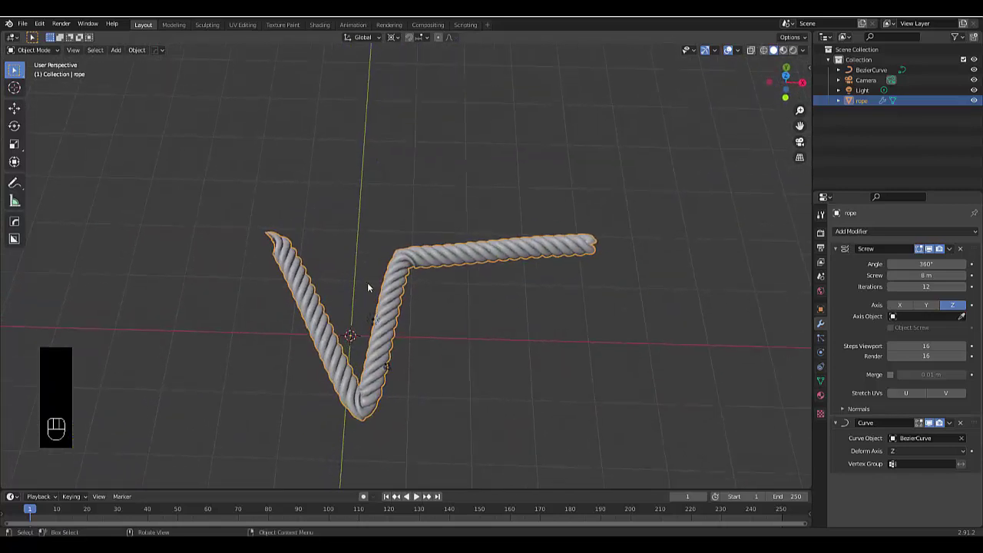